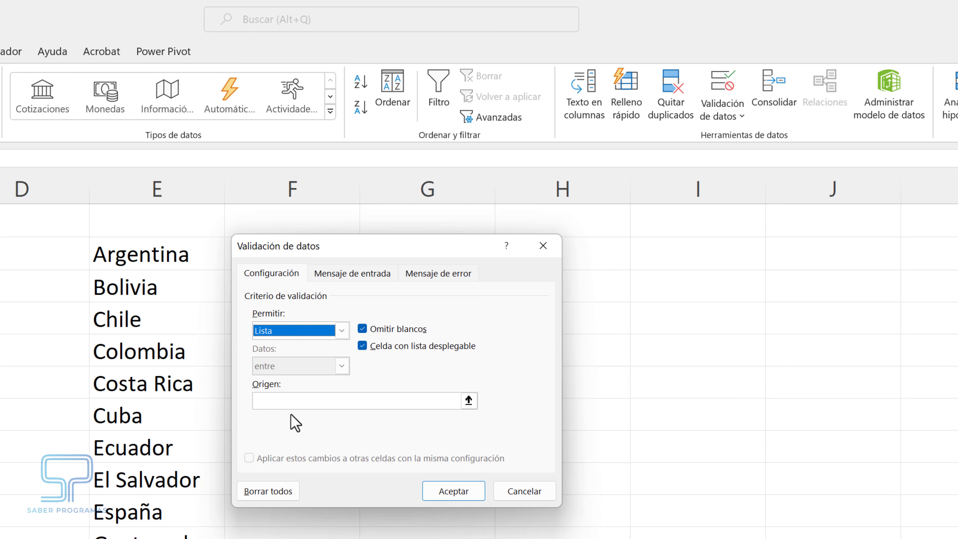
# Step: Set the list validation source for cell A2 to Argentina; Bolivia; Chile, apply it, and check the drop-down options
pyautogui.click(275, 400)
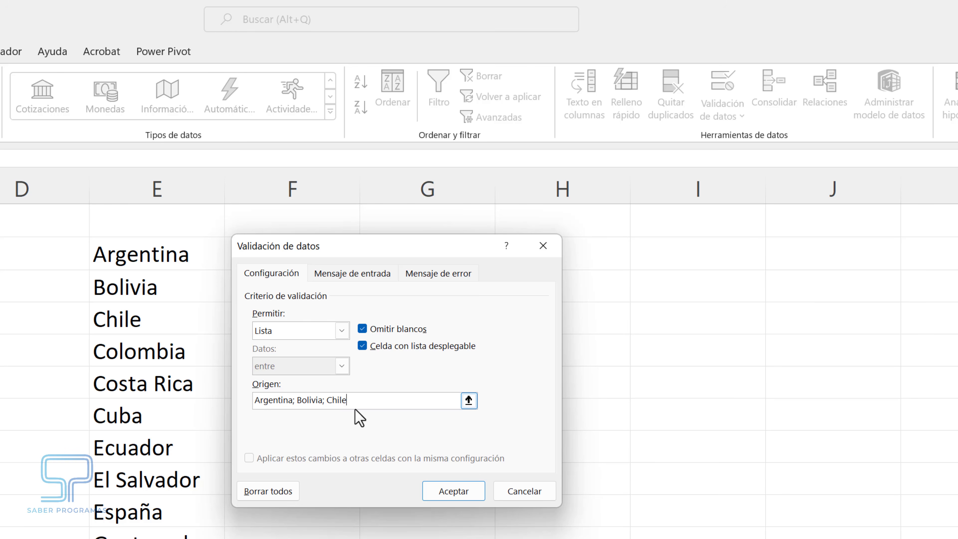
pyautogui.click(448, 492)
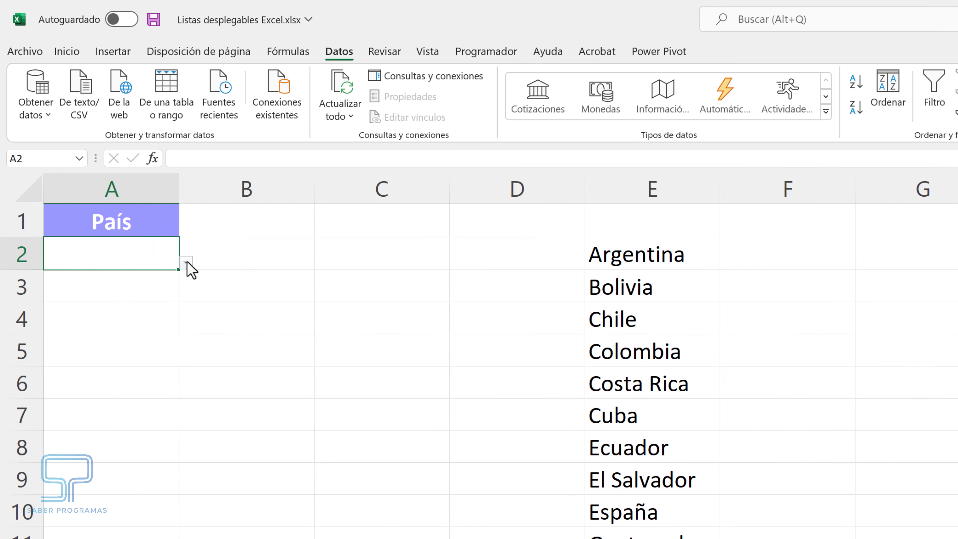
pyautogui.click(186, 262)
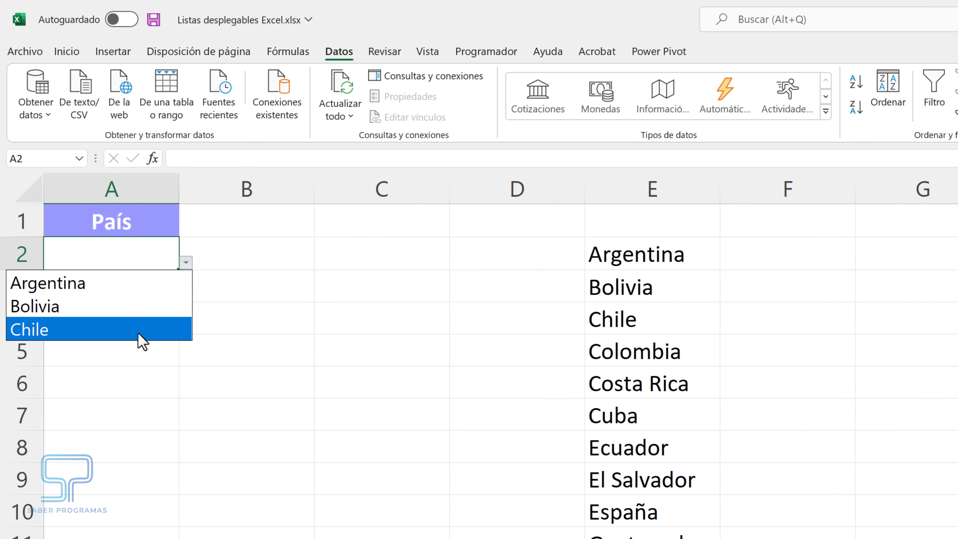
pyautogui.click(353, 403)
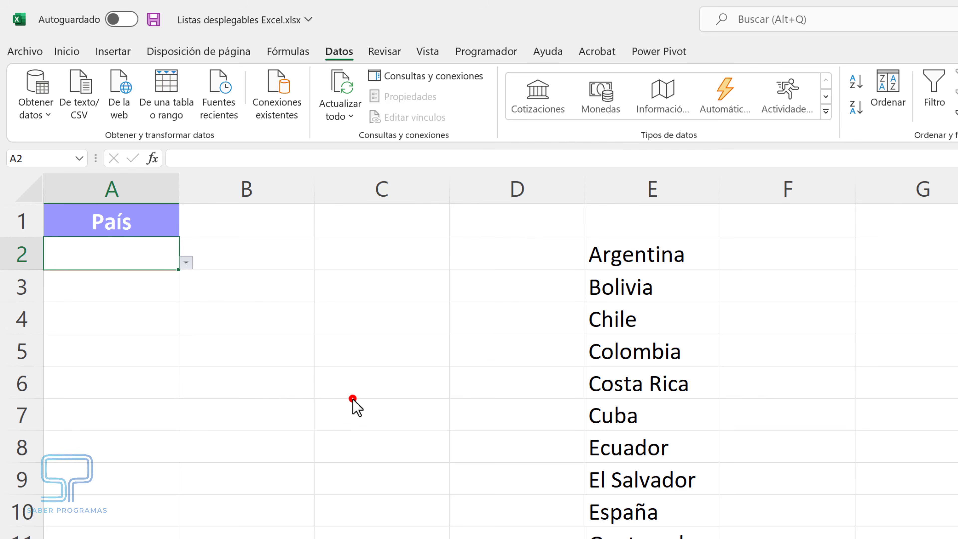
pyautogui.click(349, 396)
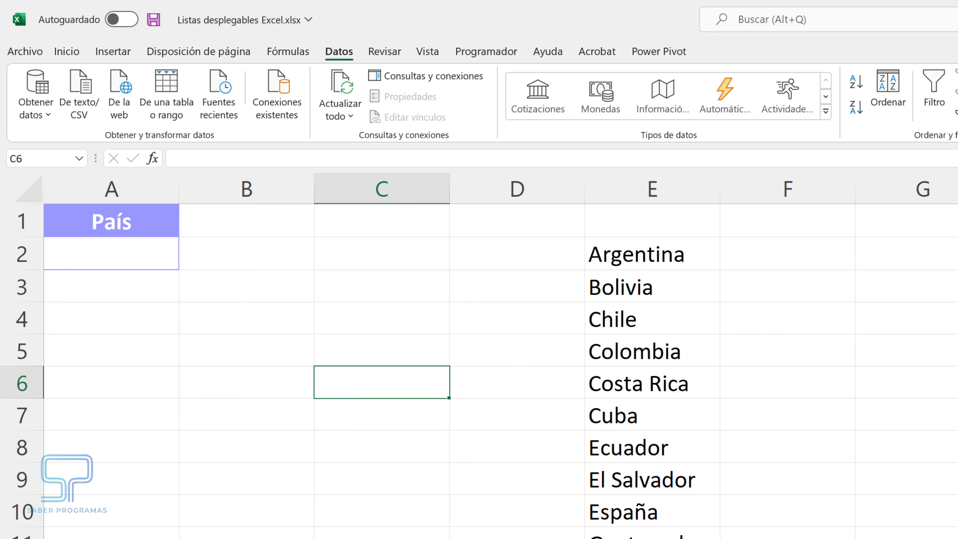
# Step: Create a drop-down list in cell A4 with data validation that allows a list sourced from =$E$2:$E$21
pyautogui.click(113, 325)
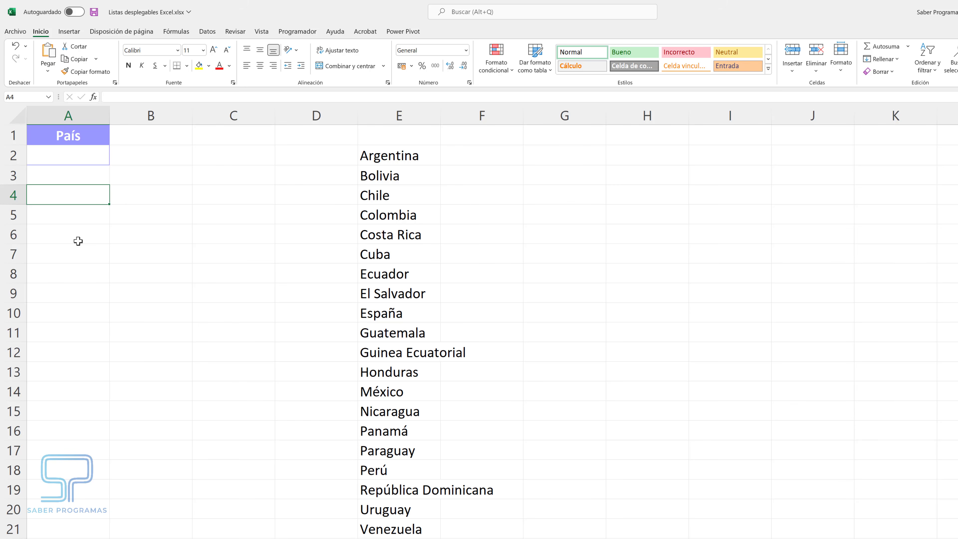
pyautogui.click(207, 31)
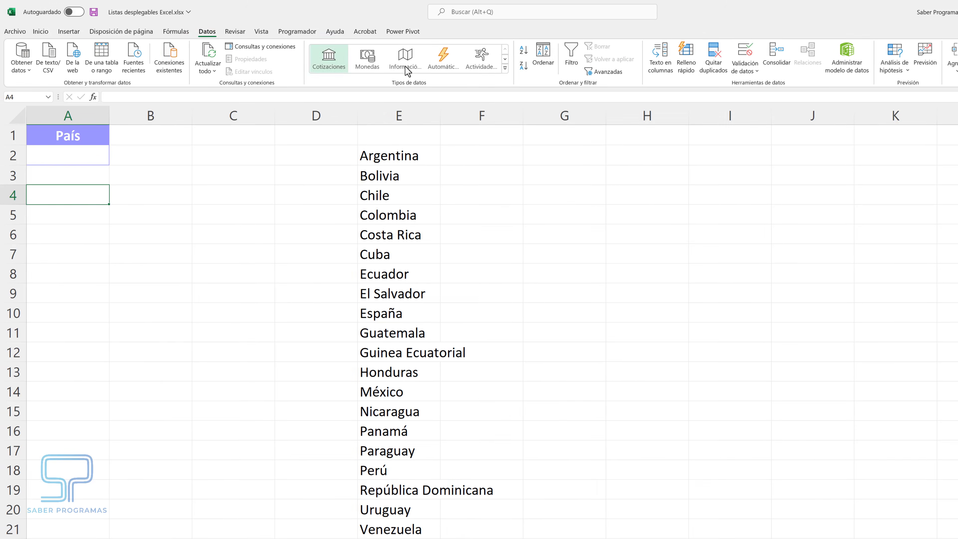
pyautogui.click(752, 53)
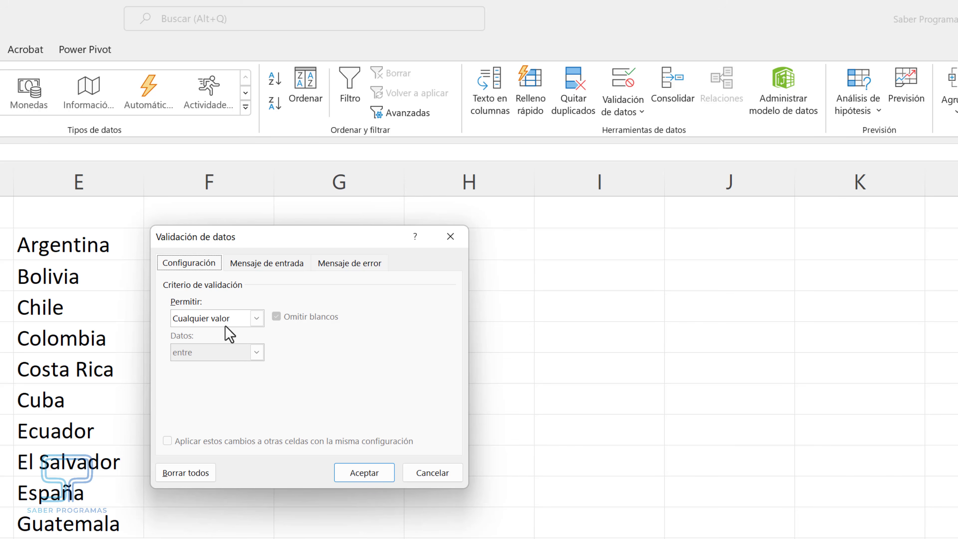
pyautogui.click(257, 318)
pyautogui.click(216, 366)
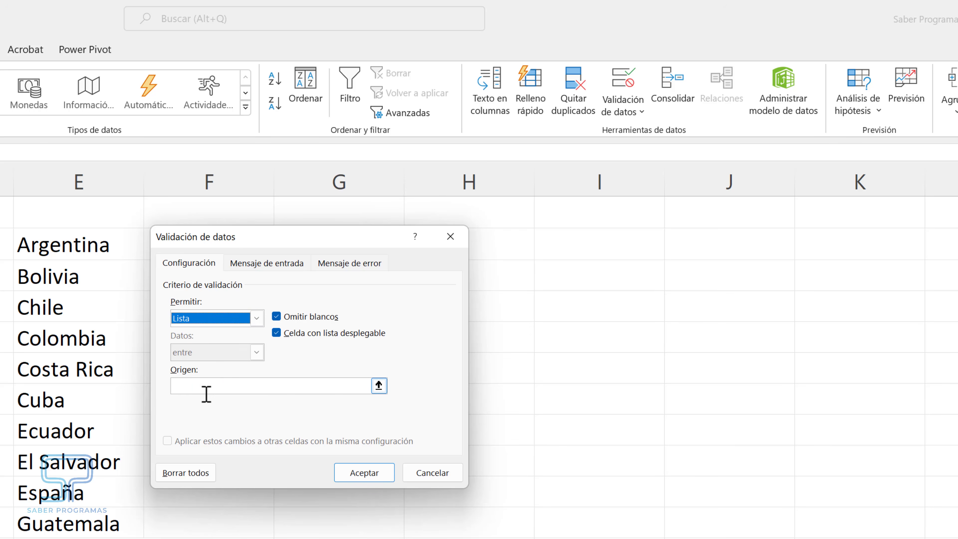
pyautogui.click(379, 385)
pyautogui.moveTo(22, 246); pyautogui.dragTo(64, 512)
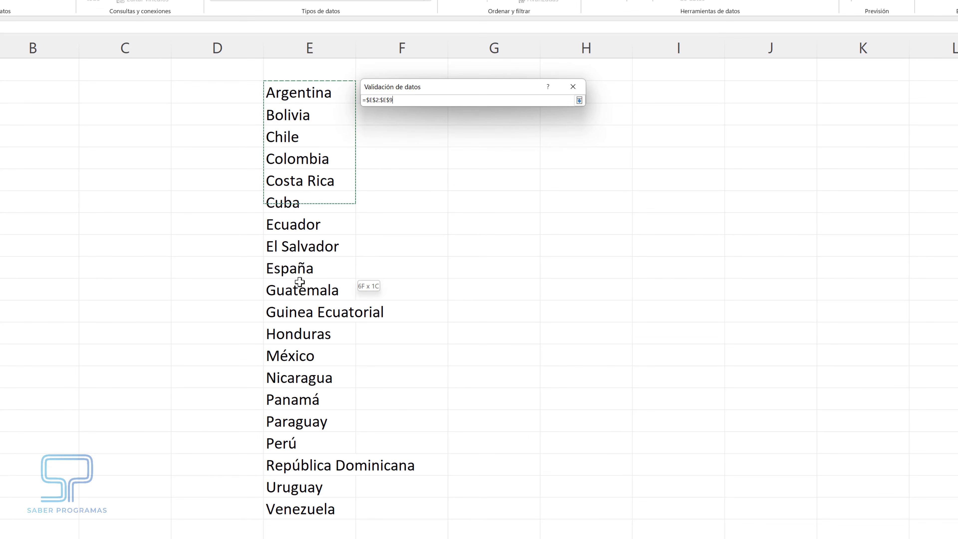
pyautogui.moveTo(300, 281); pyautogui.dragTo(317, 507)
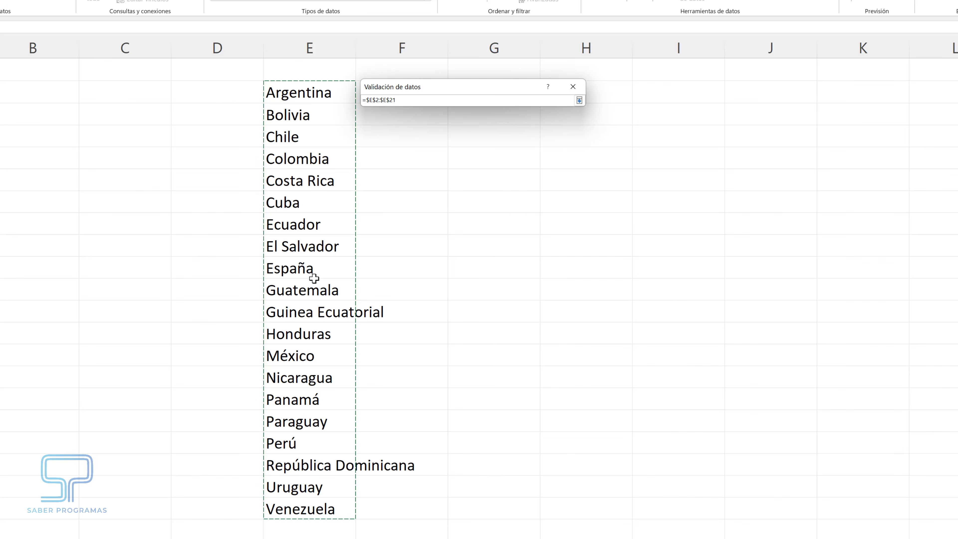
pyautogui.press('Return')
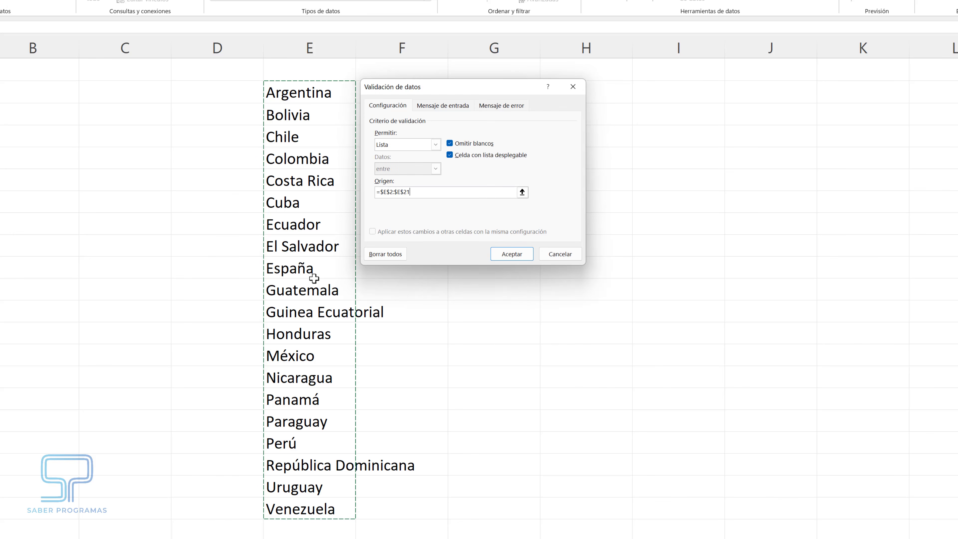
pyautogui.click(512, 254)
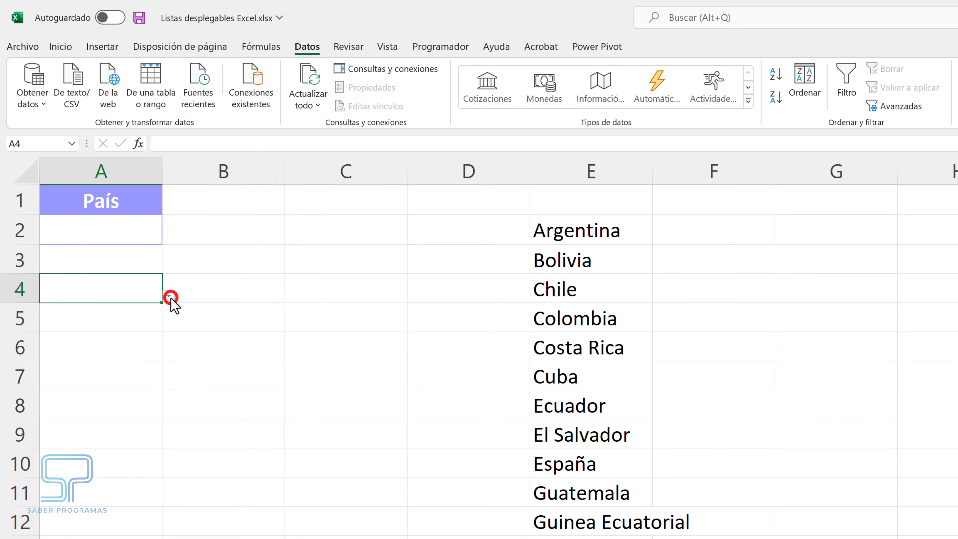
# Step: Test the drop-down list in cell A4 with Costa Rica and replace the choice with Uruguay
pyautogui.click(170, 297)
pyautogui.click(66, 399)
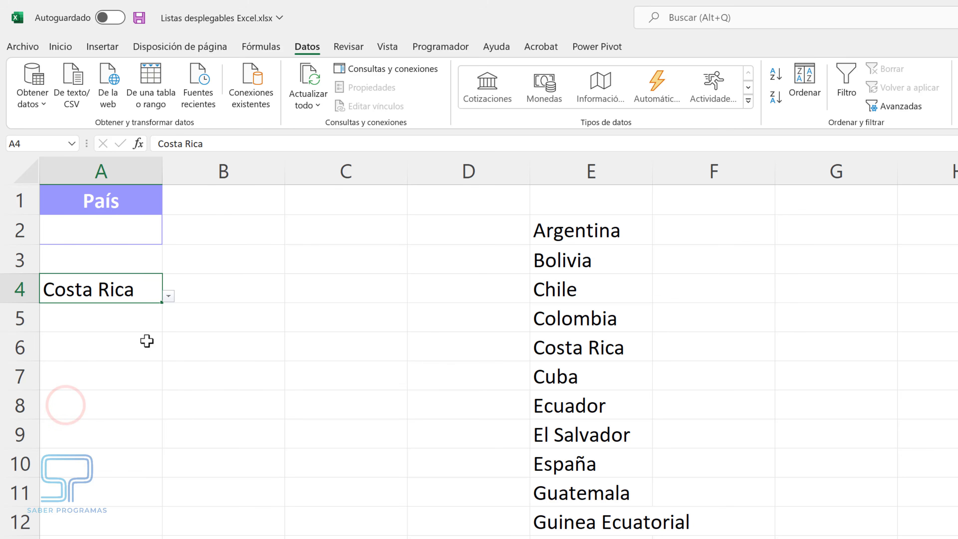
pyautogui.click(169, 296)
pyautogui.moveTo(164, 368); pyautogui.dragTo(168, 441)
pyautogui.click(90, 449)
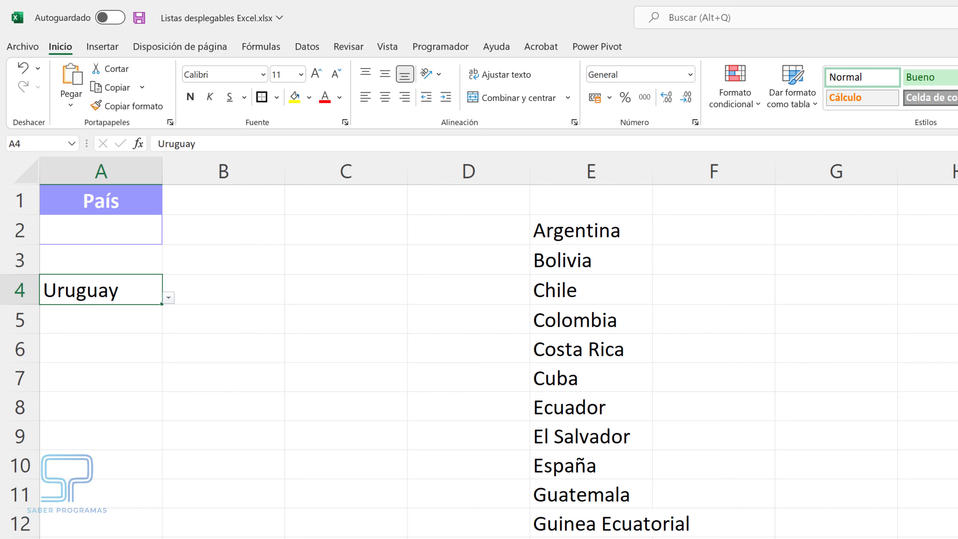
# Step: Add an outline border to cell A6
pyautogui.click(117, 340)
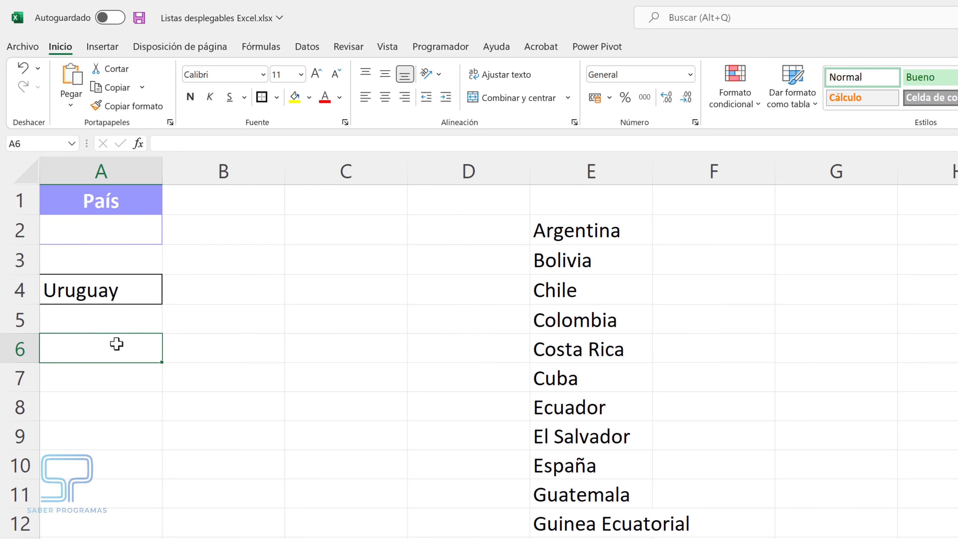
pyautogui.click(262, 97)
pyautogui.click(265, 379)
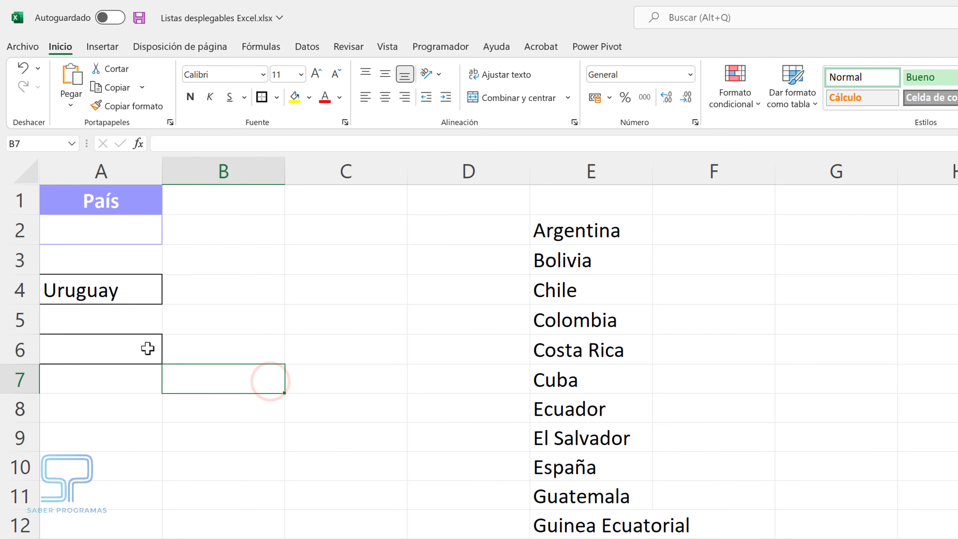
# Step: Check the country list on Hoja2, and set the data validation of cell A6 on Hoja1 to allow a list
pyautogui.click(146, 353)
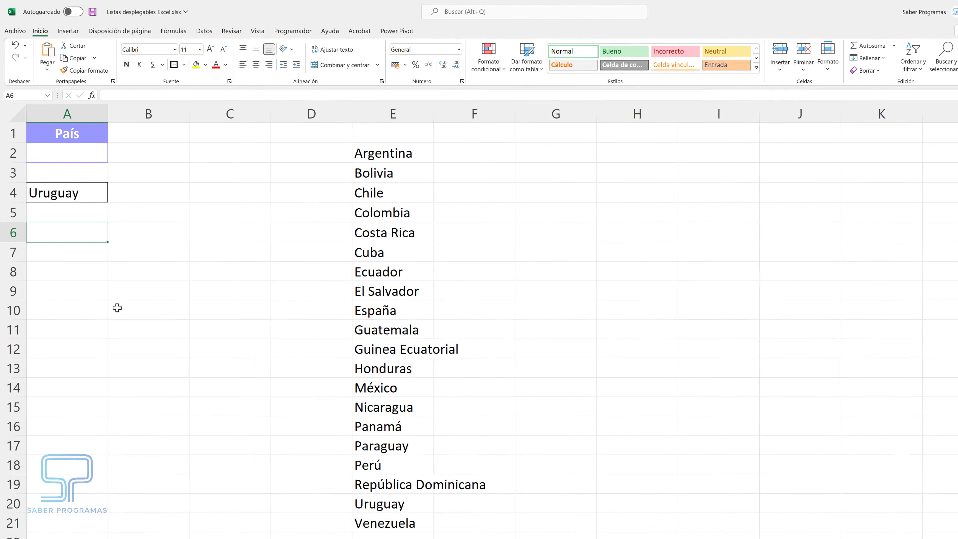
pyautogui.click(65, 523)
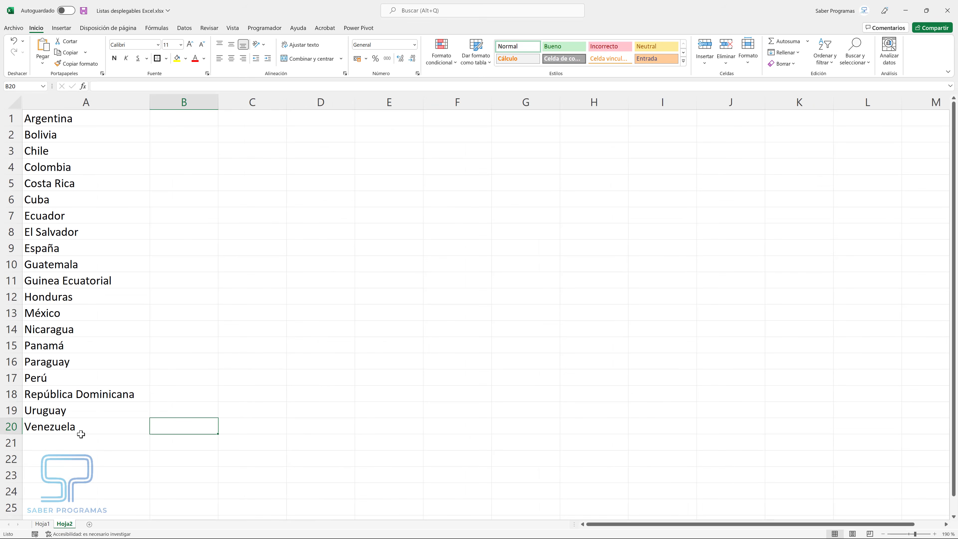
pyautogui.click(43, 524)
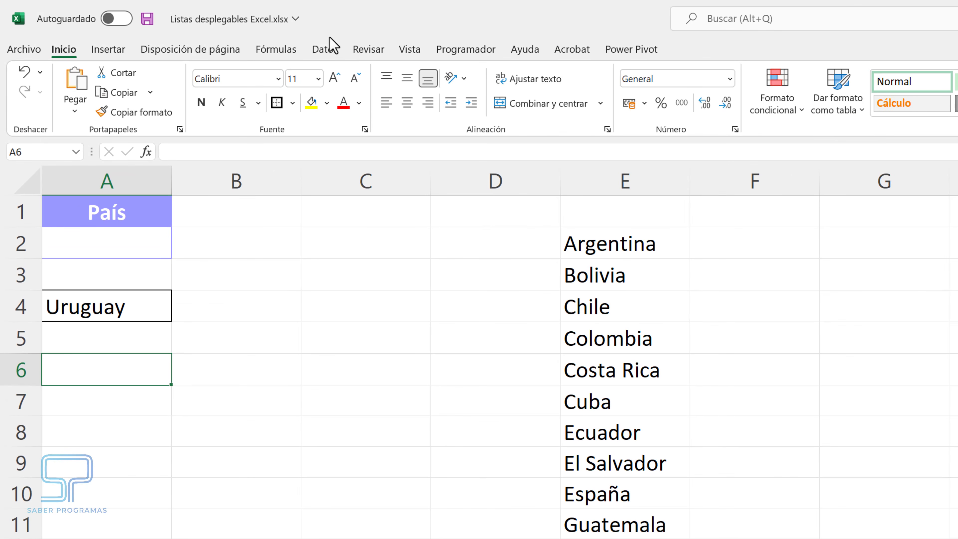
pyautogui.click(325, 49)
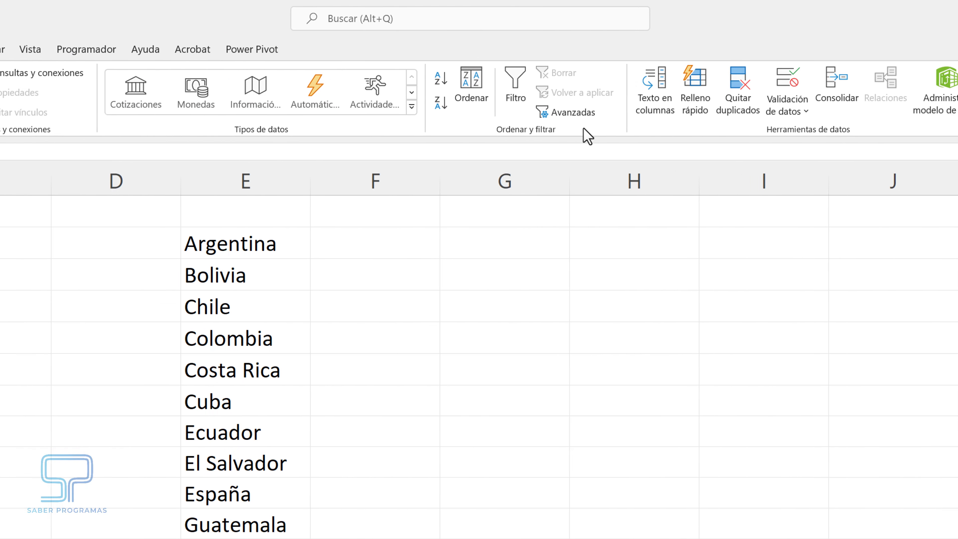
pyautogui.click(957, 111)
pyautogui.click(705, 136)
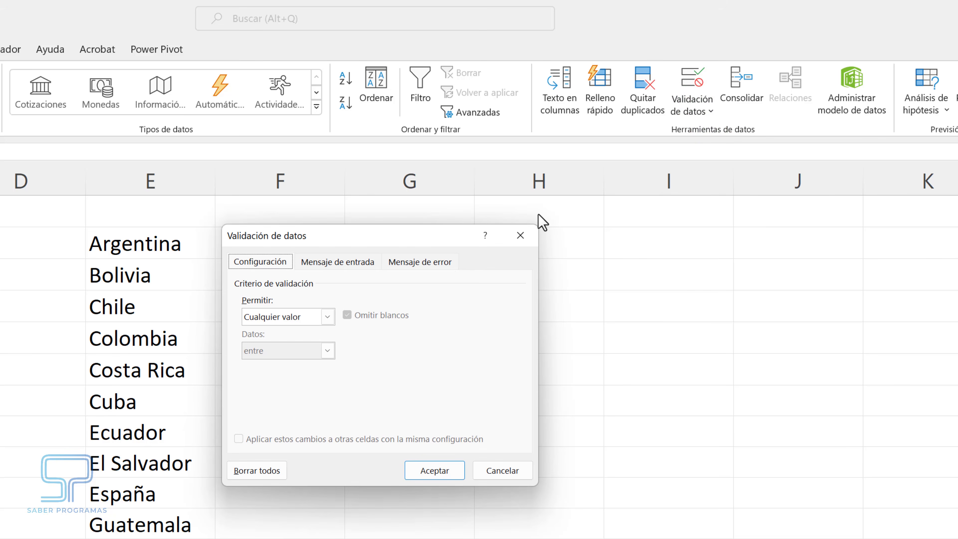
pyautogui.click(327, 316)
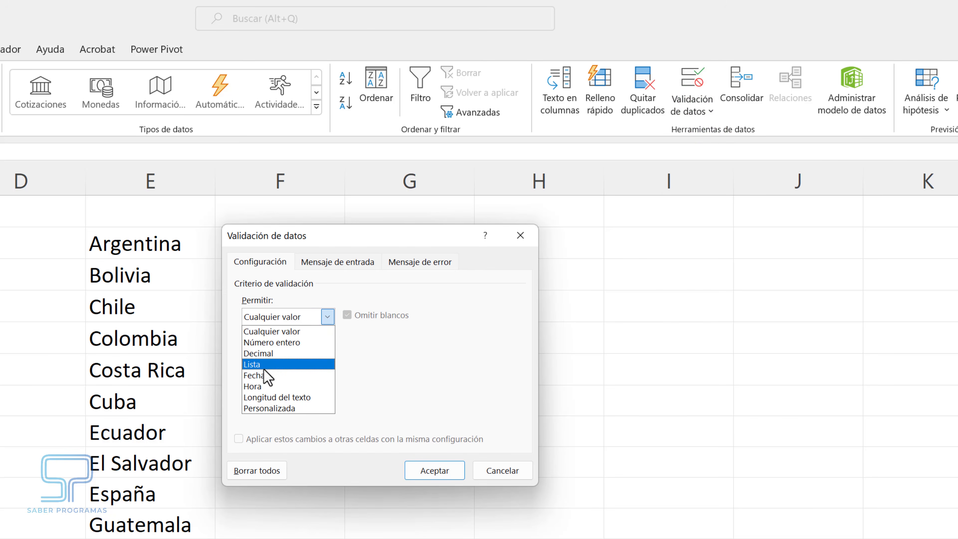
pyautogui.click(264, 363)
# Step: Use the countries on the other sheet, =Hoja2!$A$1:$A$20, as the list source for cell A6 and apply the validation
pyautogui.click(449, 384)
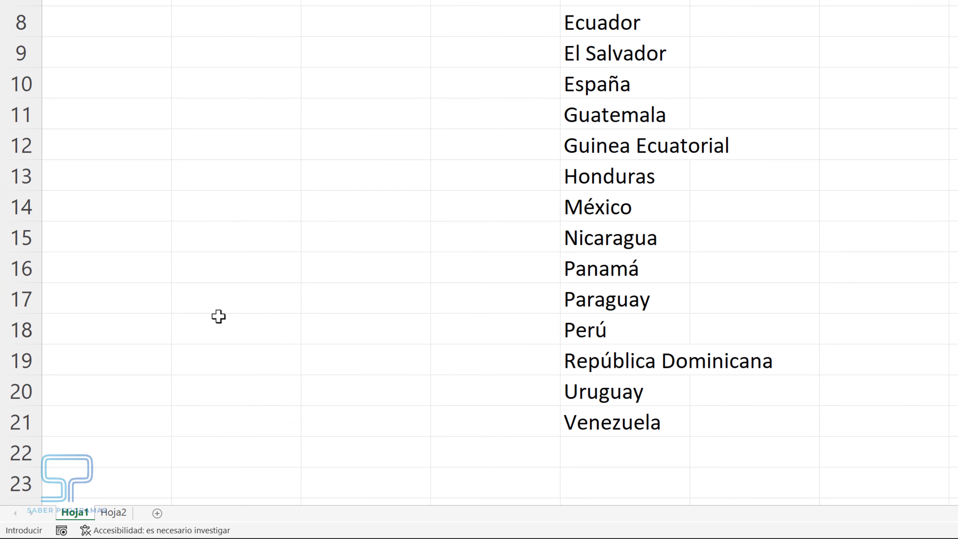
pyautogui.click(110, 514)
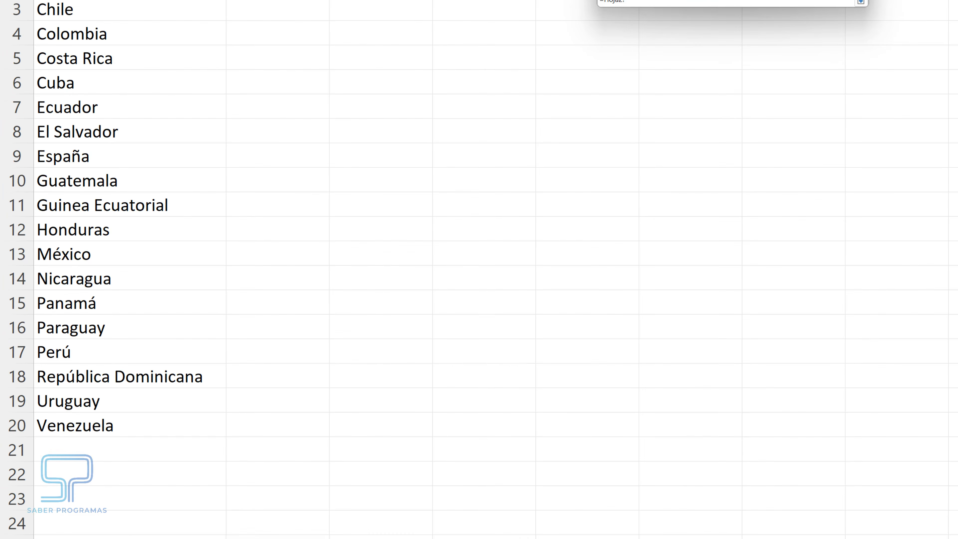
pyautogui.moveTo(68, 145); pyautogui.dragTo(66, 519)
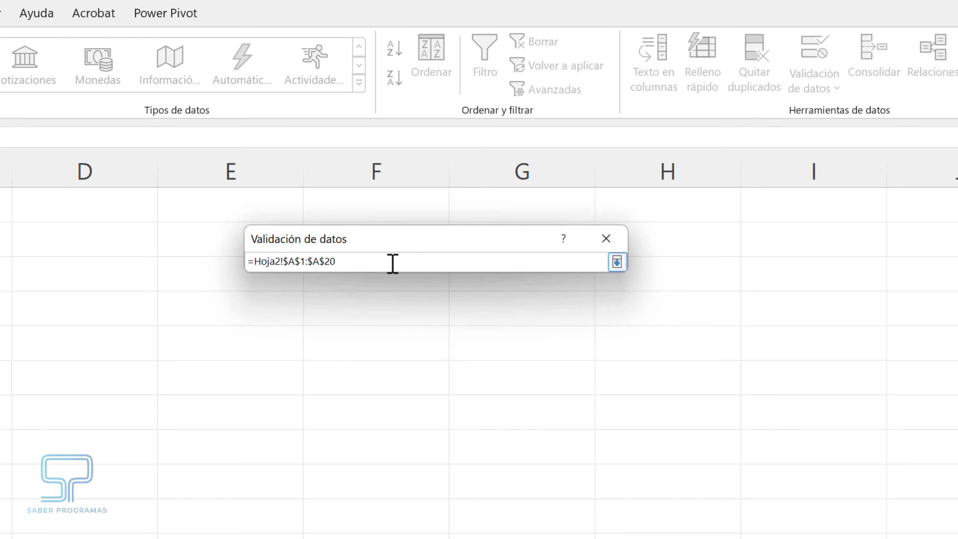
pyautogui.press('Return')
pyautogui.click(490, 516)
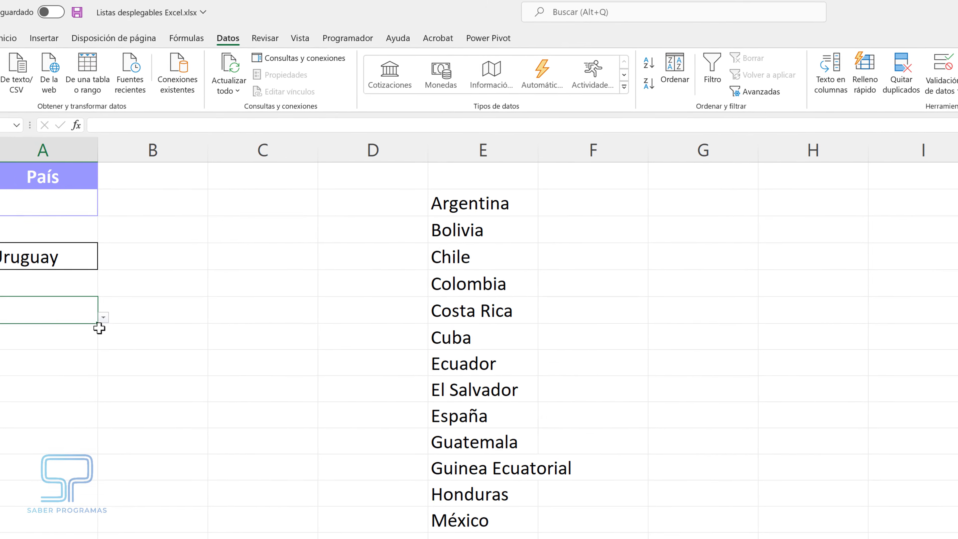
# Step: Test the drop-down list in cell A6 with Colombia and replace the choice with Guinea Ecuatorial
pyautogui.click(103, 319)
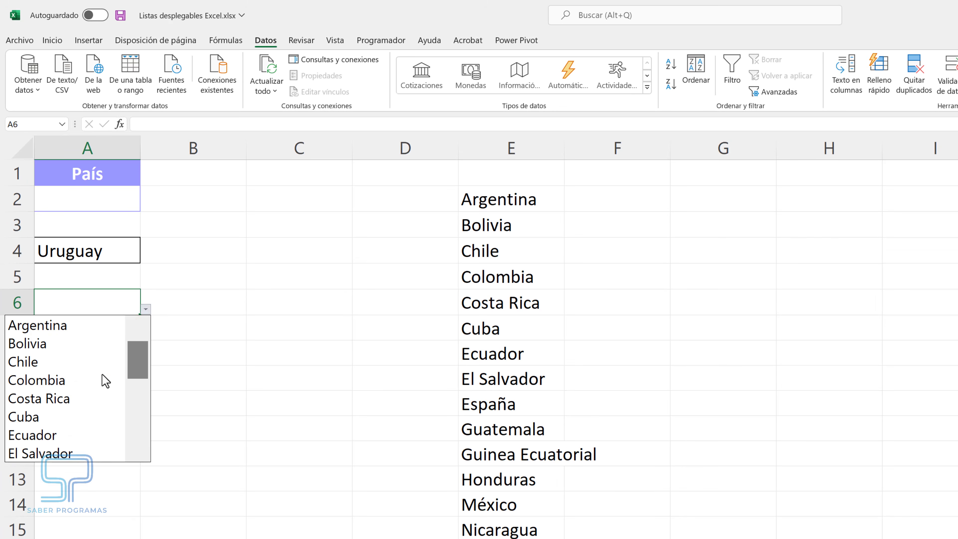
pyautogui.click(58, 389)
pyautogui.click(147, 310)
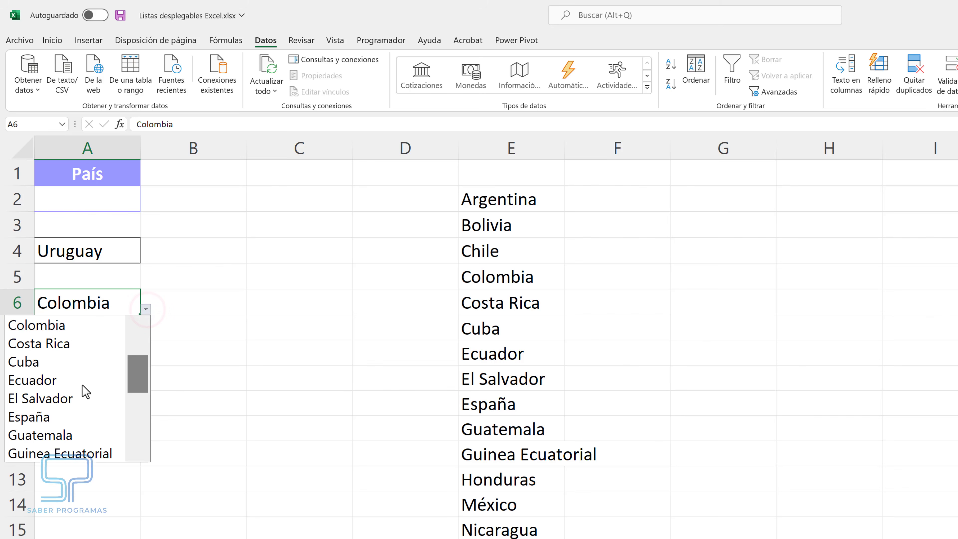
pyautogui.click(59, 451)
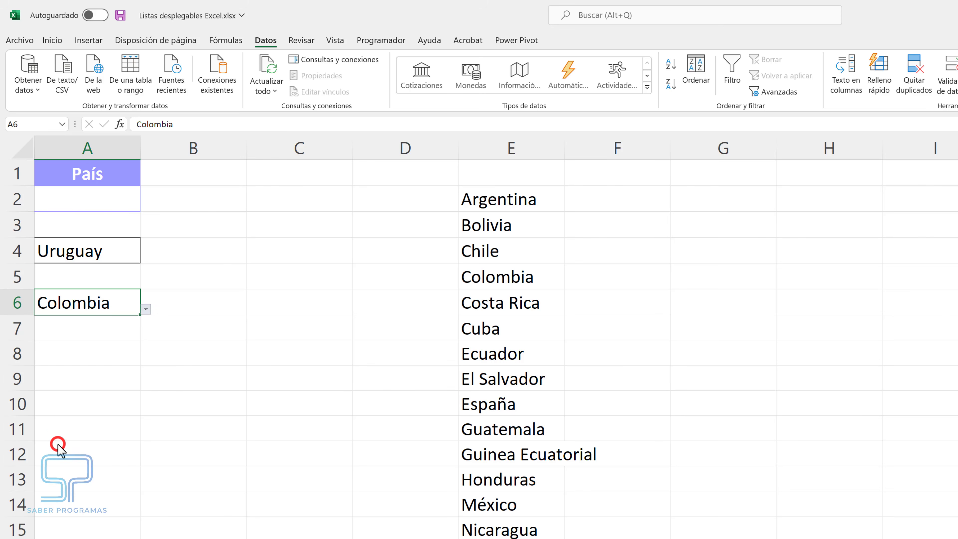
pyautogui.click(185, 499)
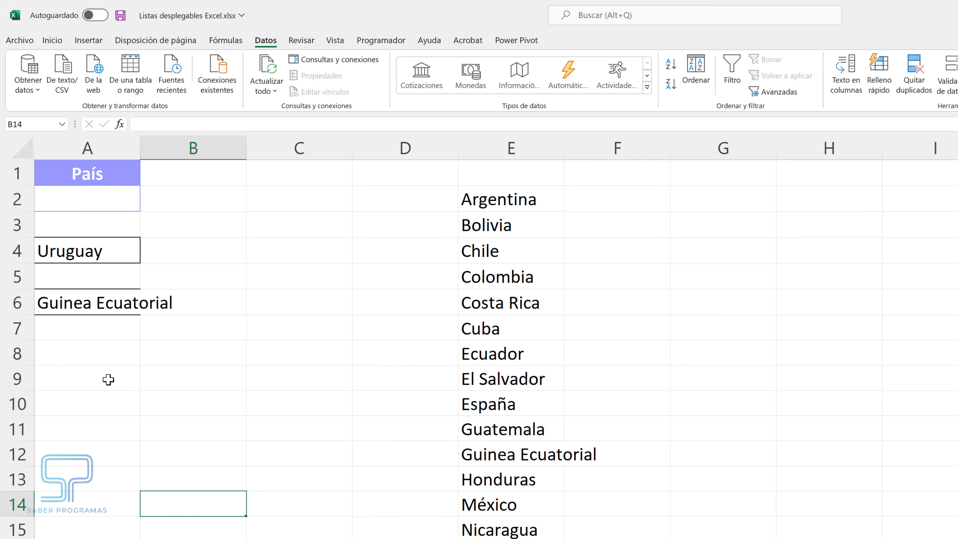
# Step: Add an outline border to cell A8, and name the country range E2:E6 paises
pyautogui.click(98, 351)
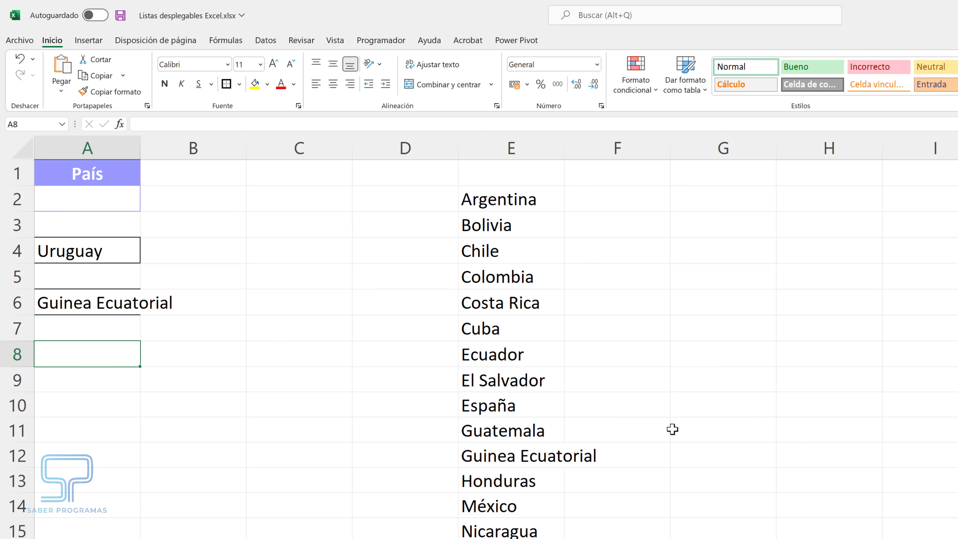
pyautogui.moveTo(505, 196); pyautogui.dragTo(518, 306)
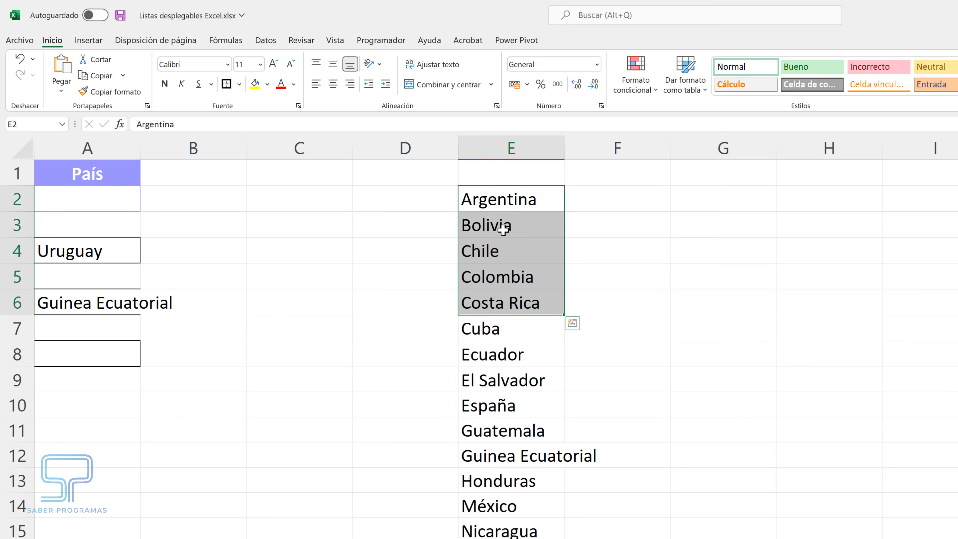
pyautogui.click(30, 128)
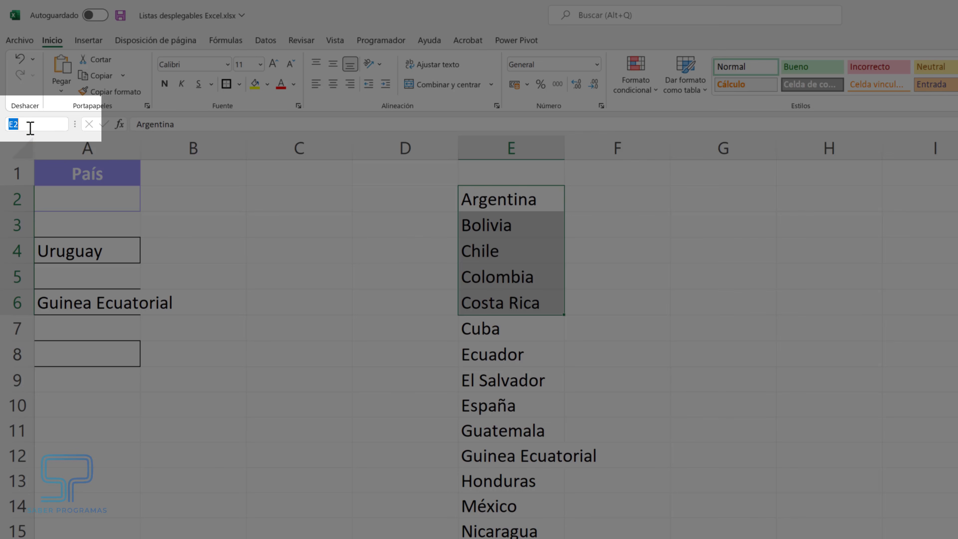
pyautogui.write('paises')
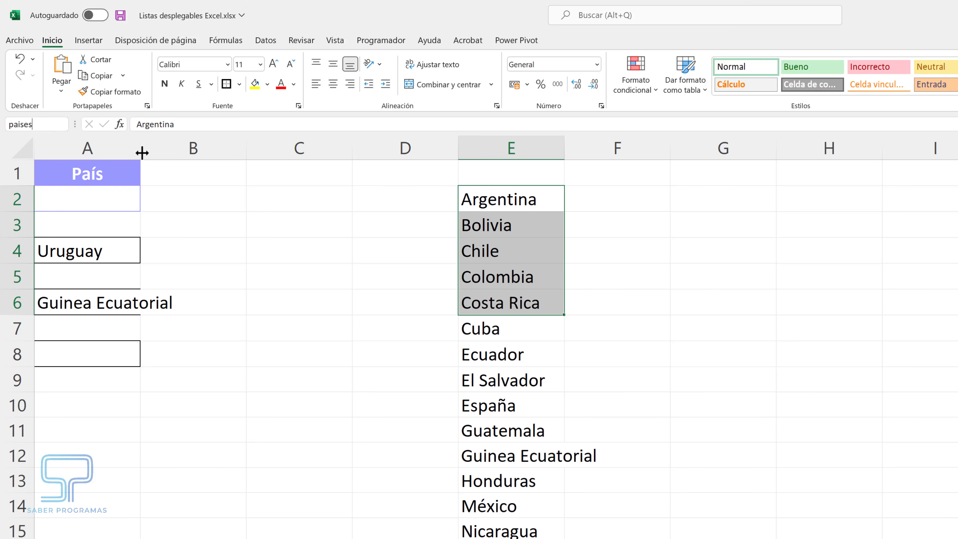
pyautogui.click(381, 284)
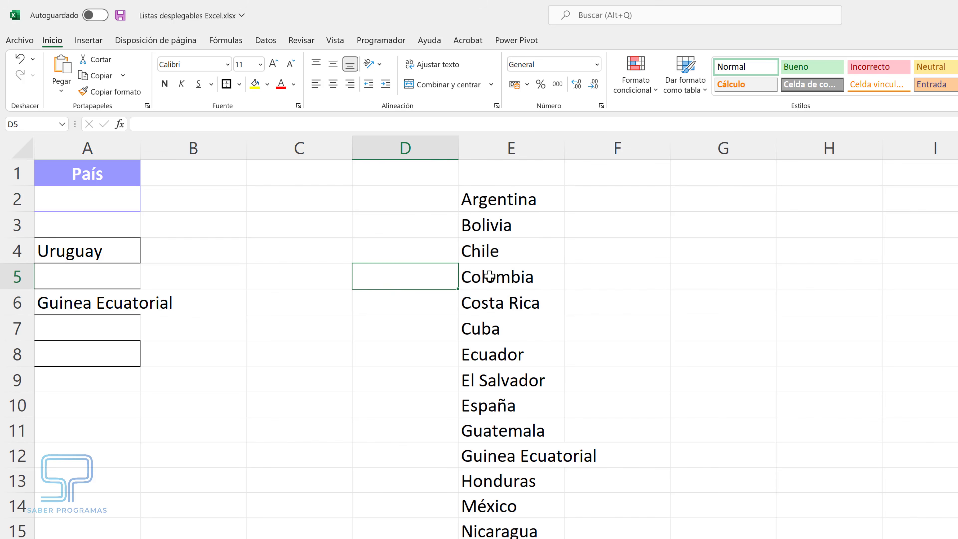
# Step: Check the name paises and the range it refers to in the Name Manager
pyautogui.click(489, 276)
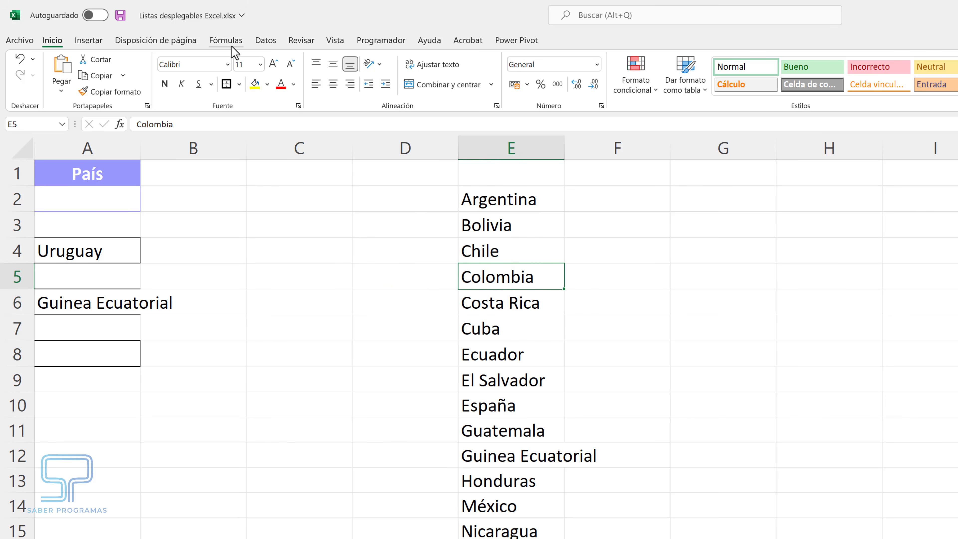
pyautogui.click(226, 41)
pyautogui.click(465, 83)
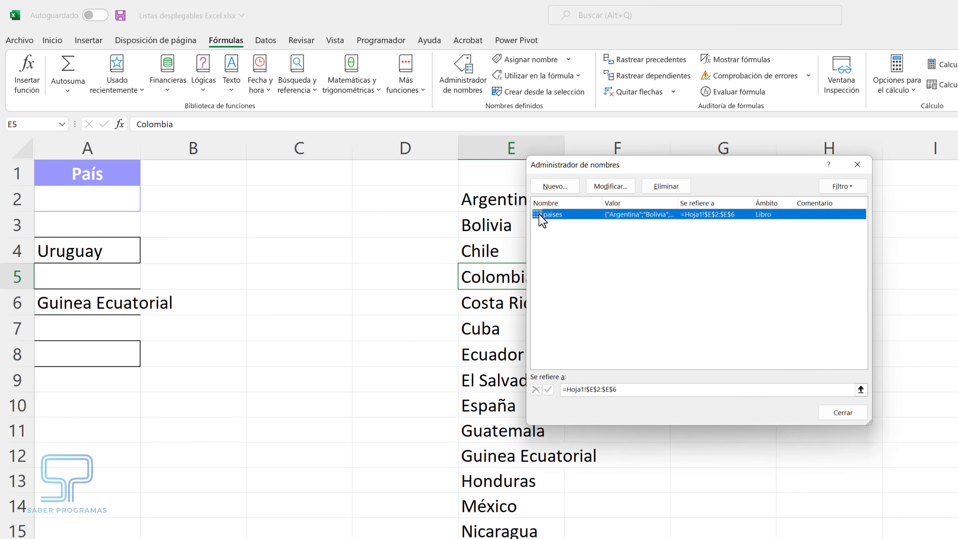
pyautogui.click(857, 164)
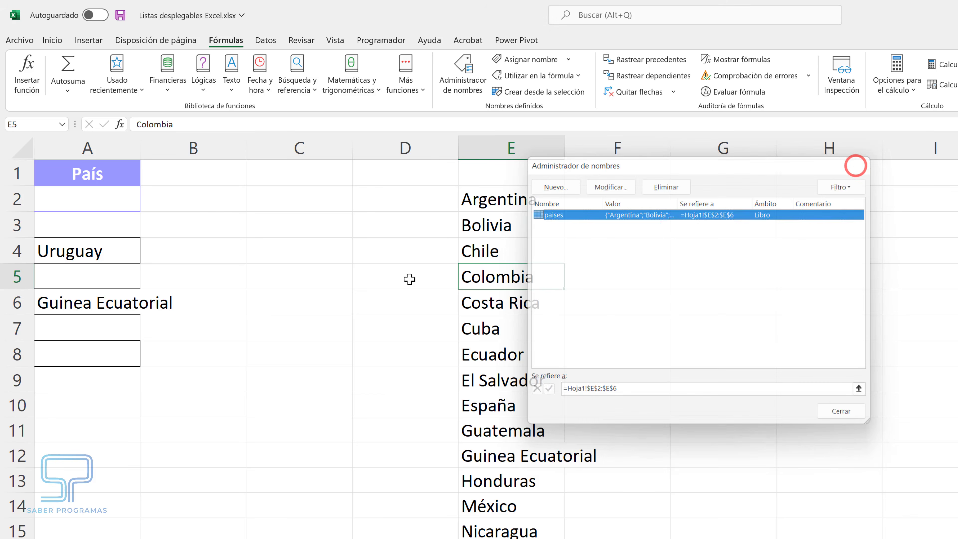
# Step: Set the data validation of cell A8 to allow a list with the named range =paises as its source
pyautogui.click(98, 355)
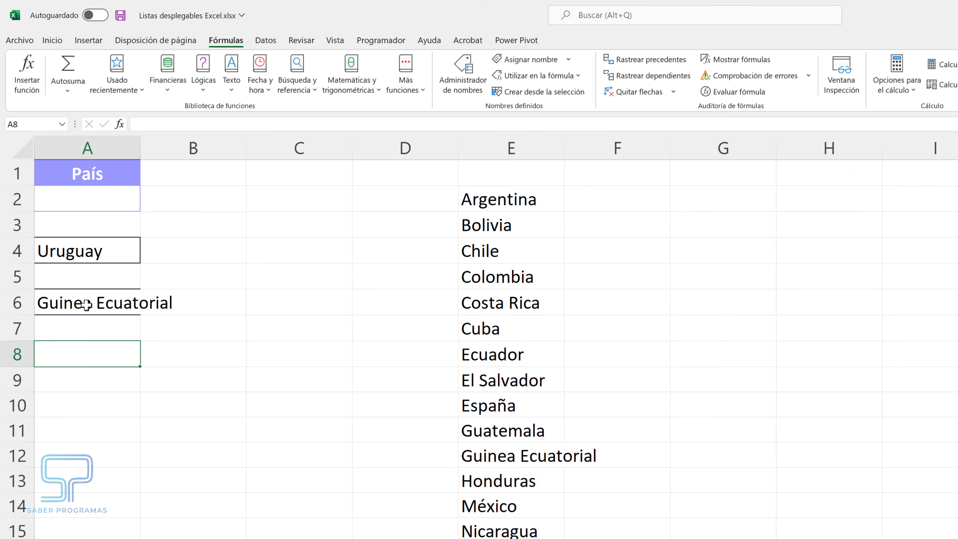
pyautogui.click(271, 41)
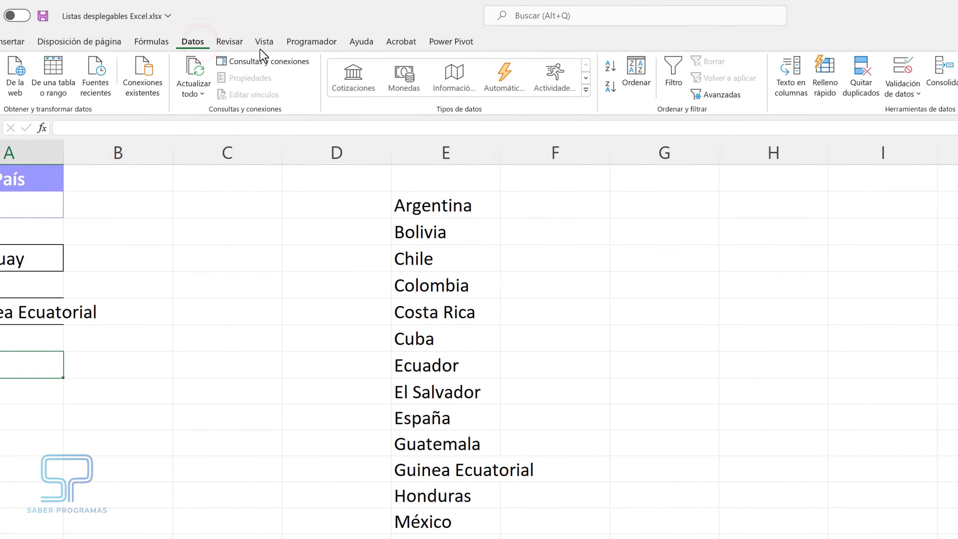
pyautogui.click(901, 81)
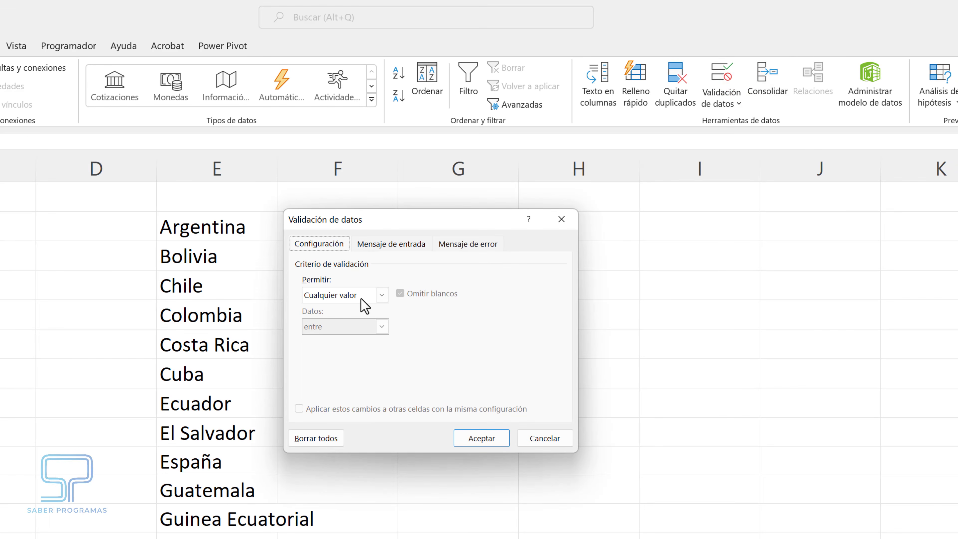
pyautogui.click(381, 294)
pyautogui.click(334, 340)
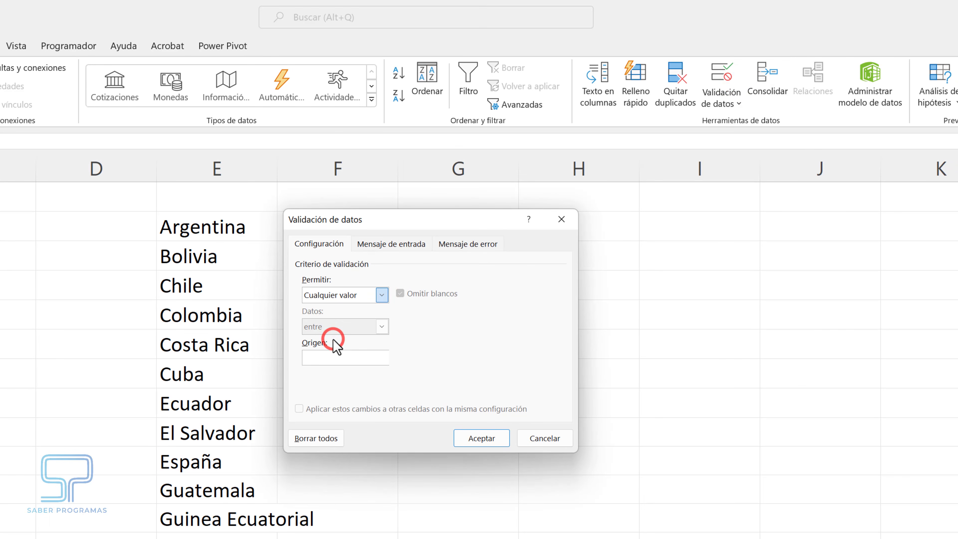
pyautogui.click(339, 359)
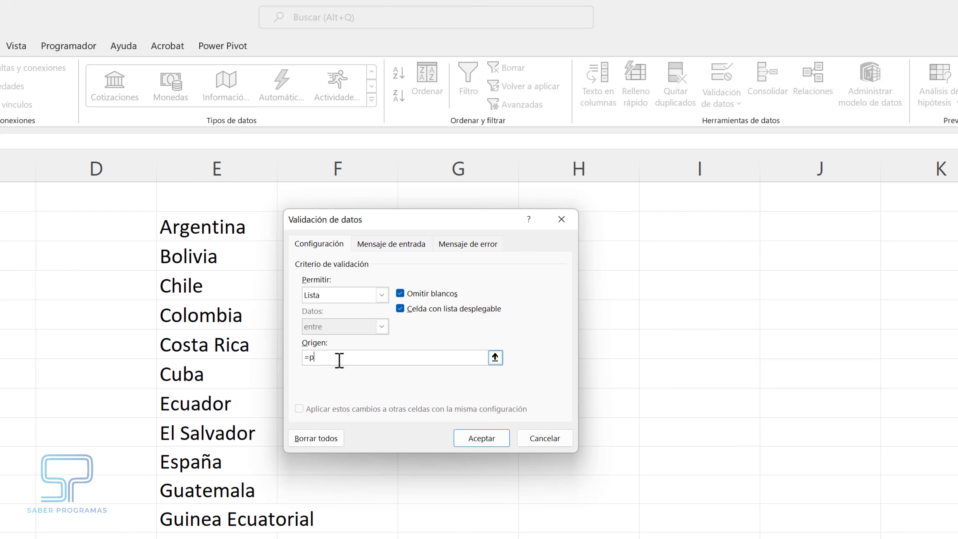
pyautogui.click(479, 438)
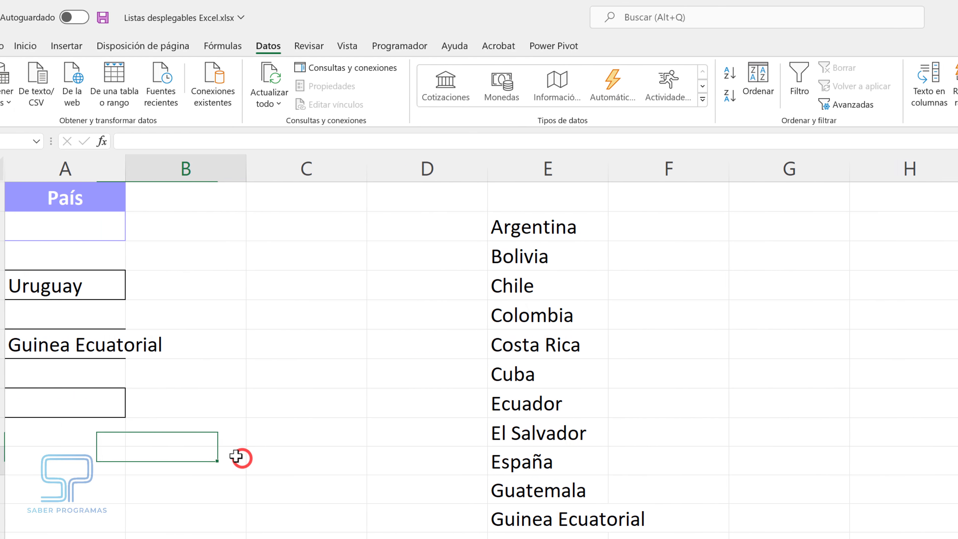
# Step: Test the drop-down list in cell A8 by choosing Costa Rica
pyautogui.click(133, 401)
pyautogui.click(166, 411)
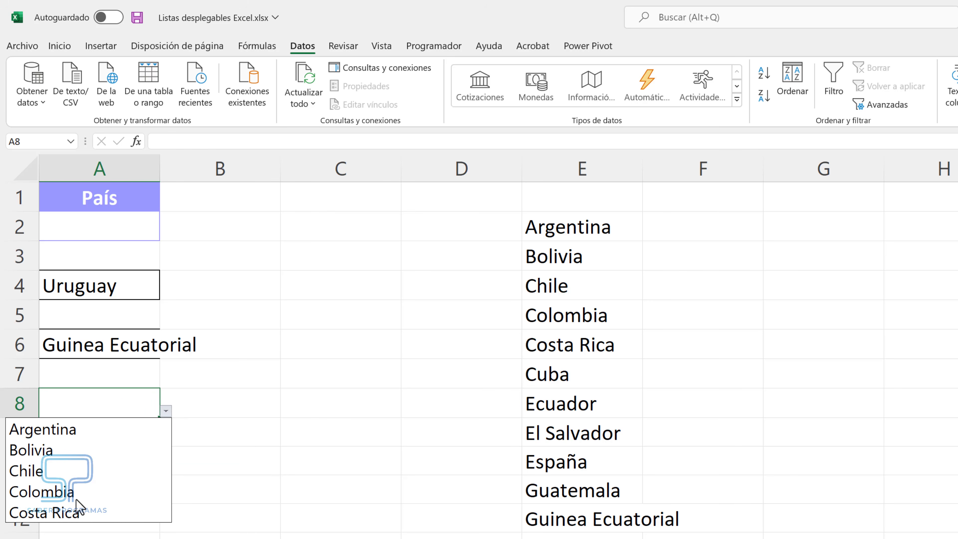
pyautogui.click(162, 426)
pyautogui.click(168, 412)
pyautogui.click(74, 507)
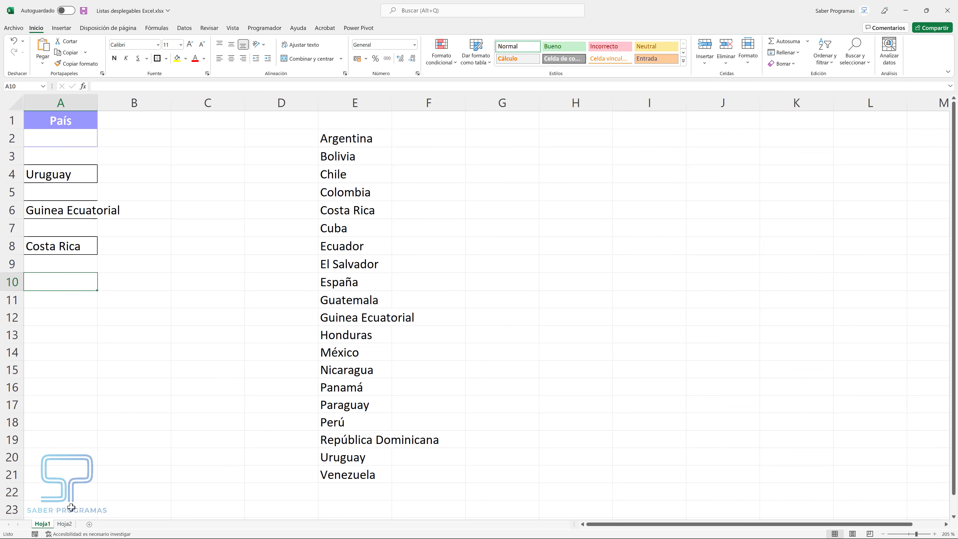
# Step: On Hoja2, copy the first ten countries, A1:A10, and paste them starting at cell D1
pyautogui.click(65, 523)
pyautogui.click(288, 374)
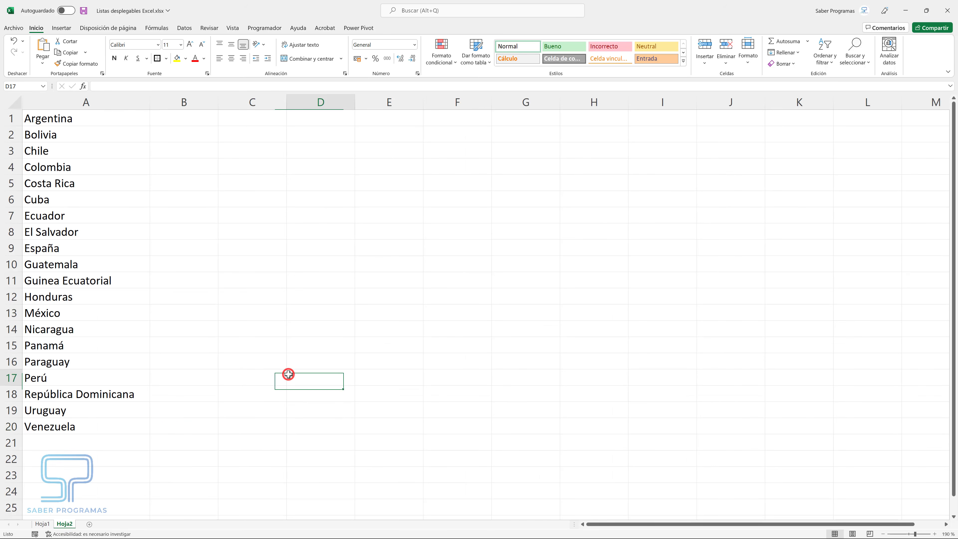
pyautogui.moveTo(92, 125); pyautogui.dragTo(81, 248)
pyautogui.moveTo(57, 120); pyautogui.dragTo(68, 260)
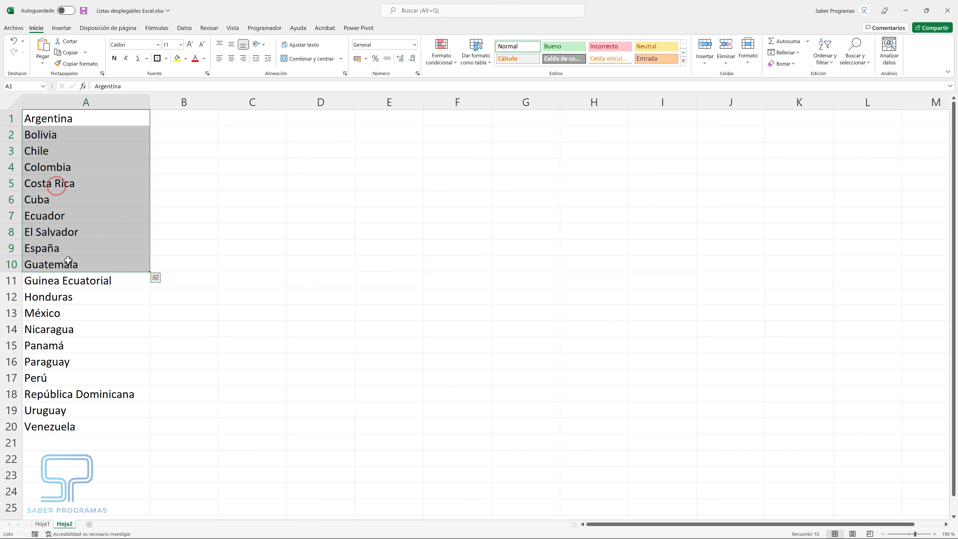
pyautogui.hotkey('ctrl', 'c')
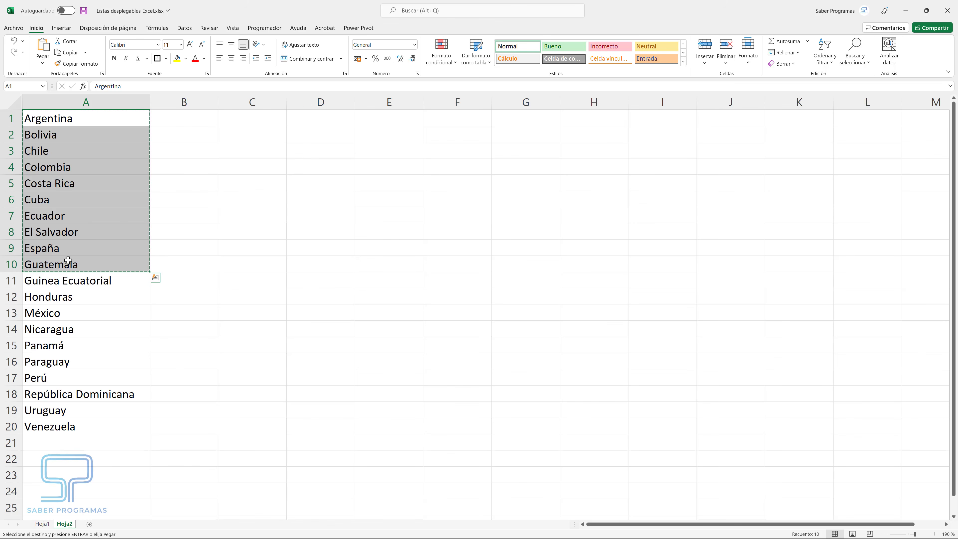
pyautogui.click(329, 123)
pyautogui.hotkey('ctrl', 'v')
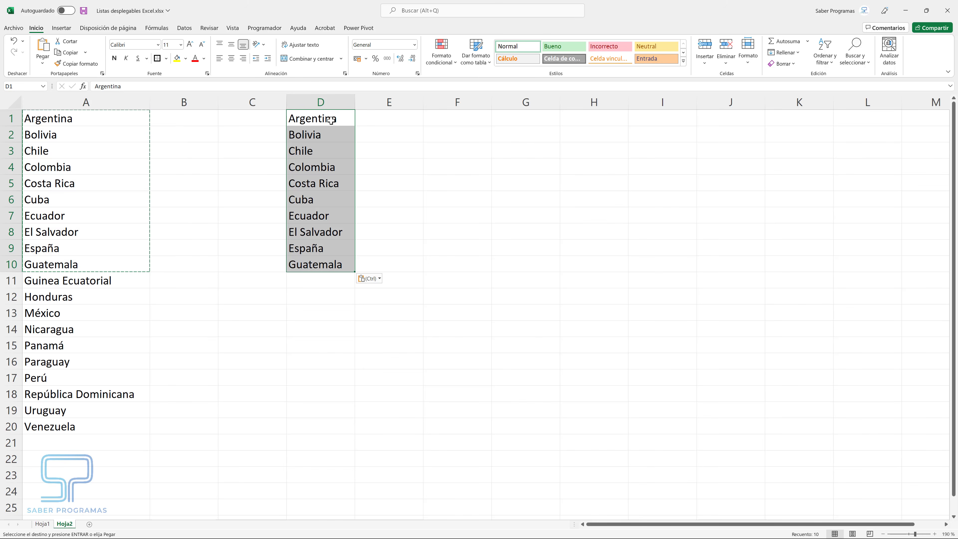
pyautogui.click(511, 263)
# Step: Convert the copied countries in D1:D10 into a table, leaving the option for existing headers off
pyautogui.click(313, 185)
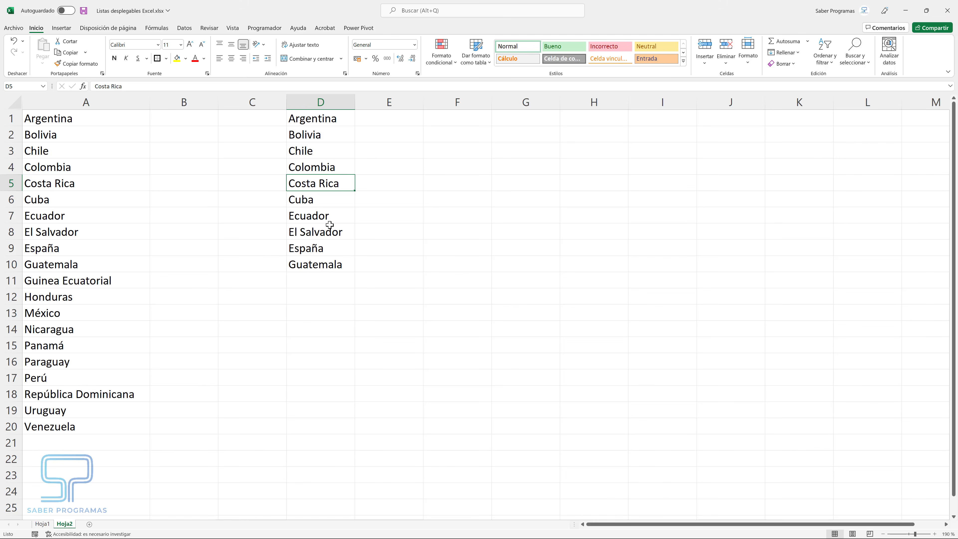
pyautogui.hotkey('ctrl', 't')
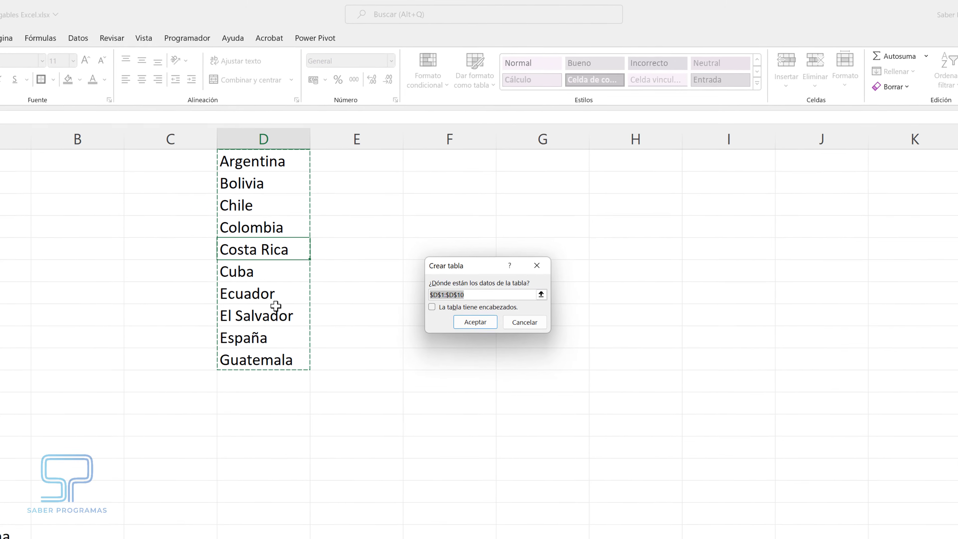
pyautogui.click(474, 357)
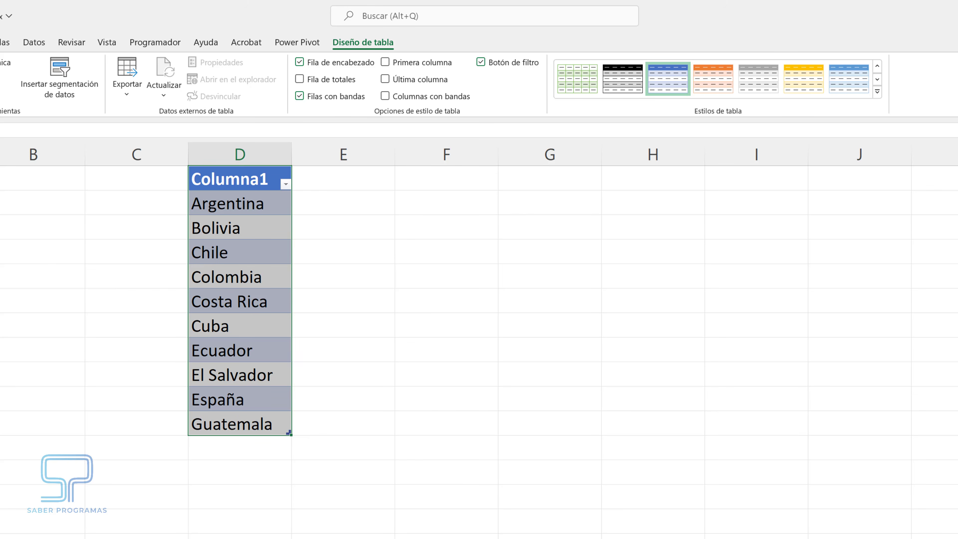
pyautogui.click(378, 320)
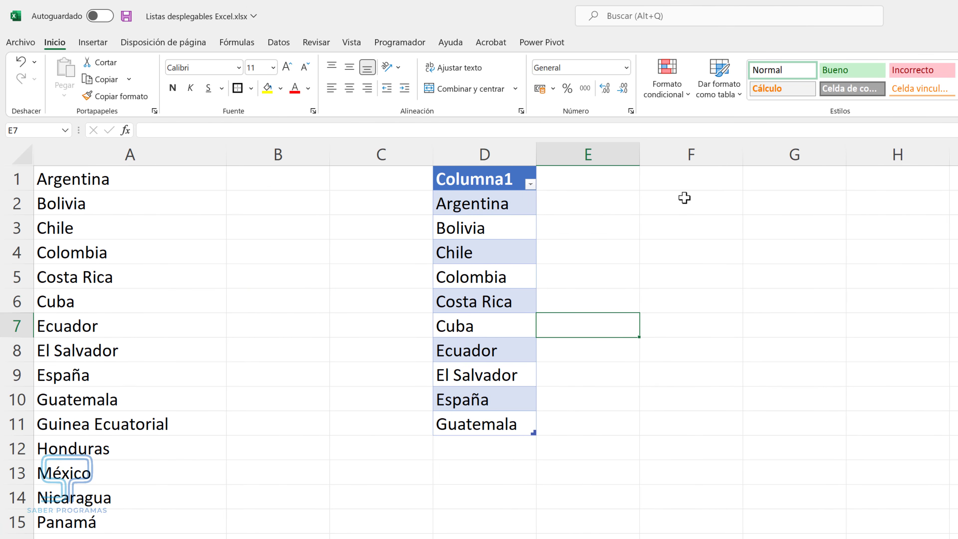
# Step: Set the data validation of cell F2 to allow a list, using the table's countries, =$D$2:$D$11, as the source
pyautogui.click(687, 204)
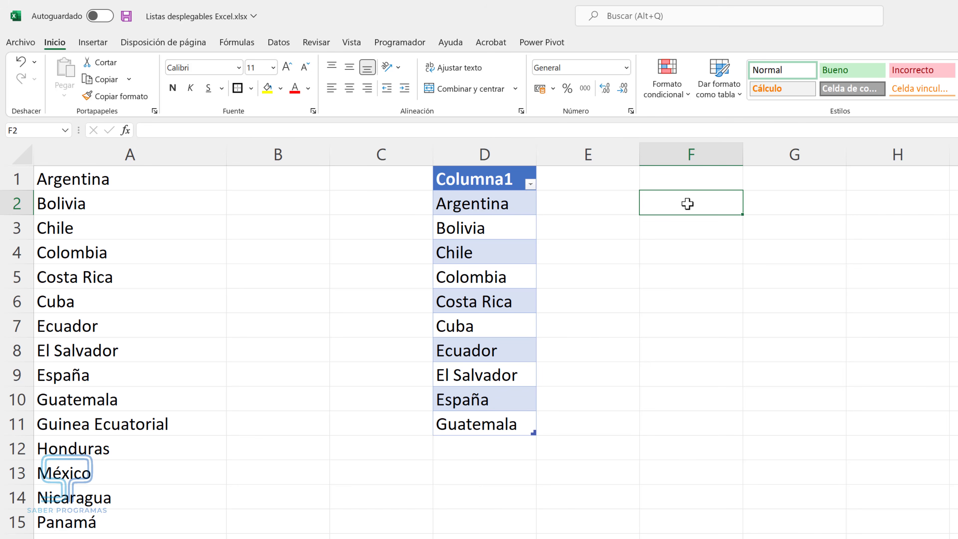
pyautogui.click(277, 42)
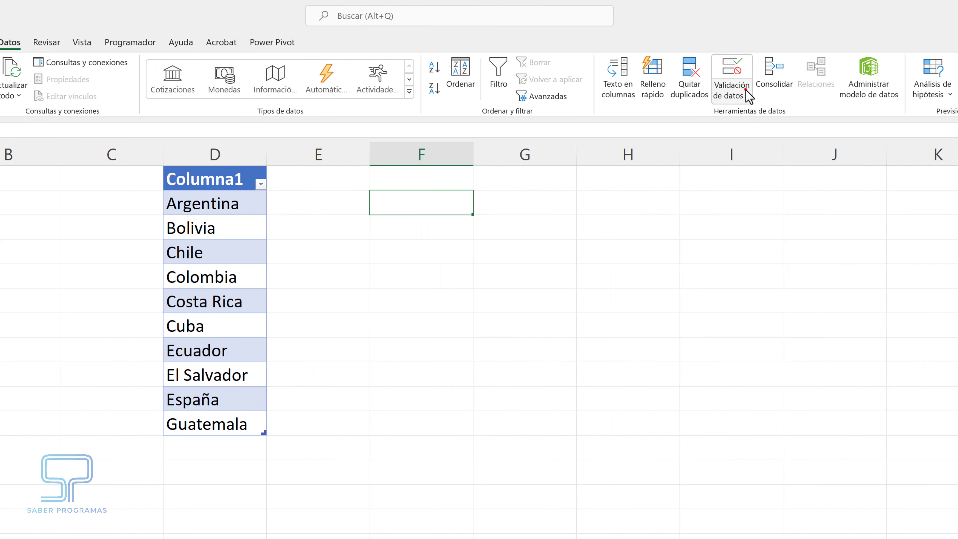
pyautogui.click(739, 93)
pyautogui.click(742, 116)
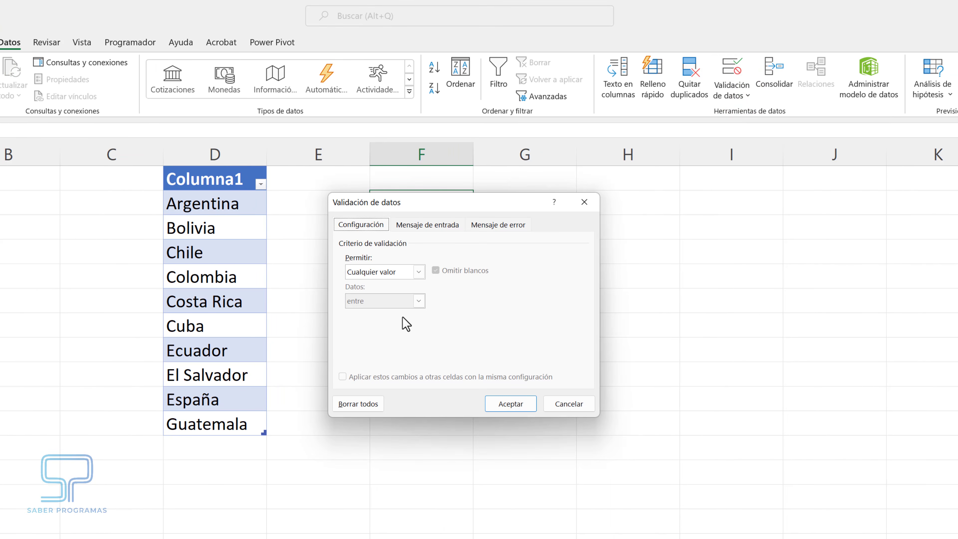
pyautogui.click(420, 272)
pyautogui.click(371, 314)
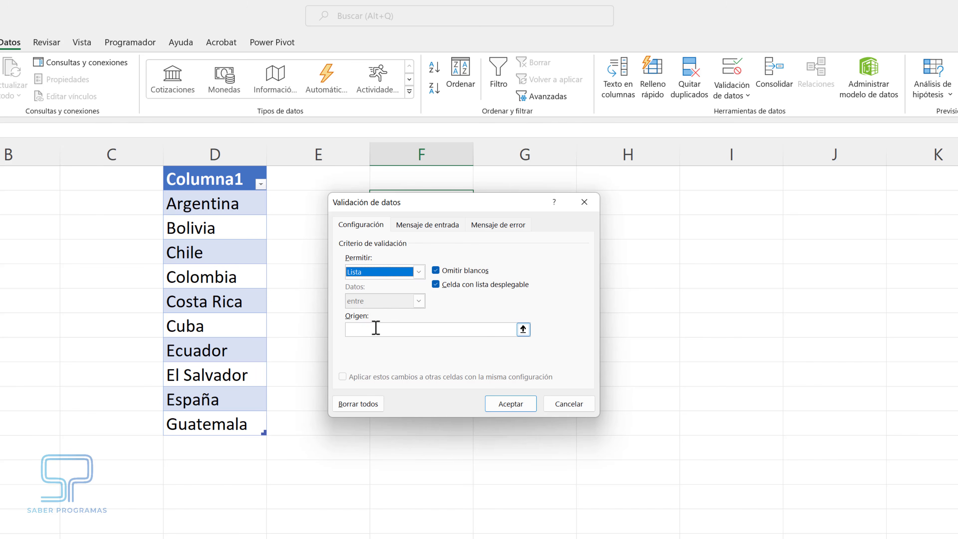
pyautogui.click(523, 330)
pyautogui.moveTo(218, 205); pyautogui.dragTo(223, 420)
pyautogui.press('Return')
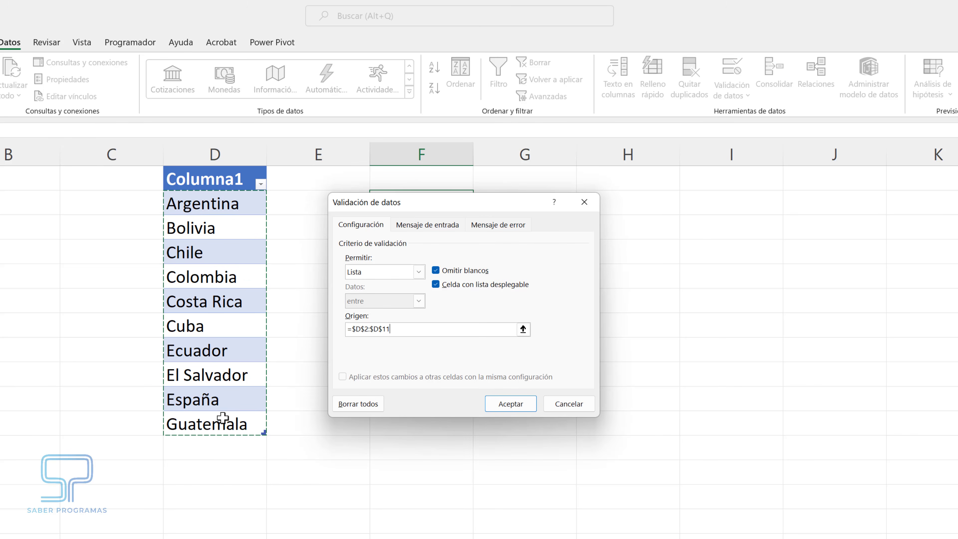
pyautogui.click(519, 409)
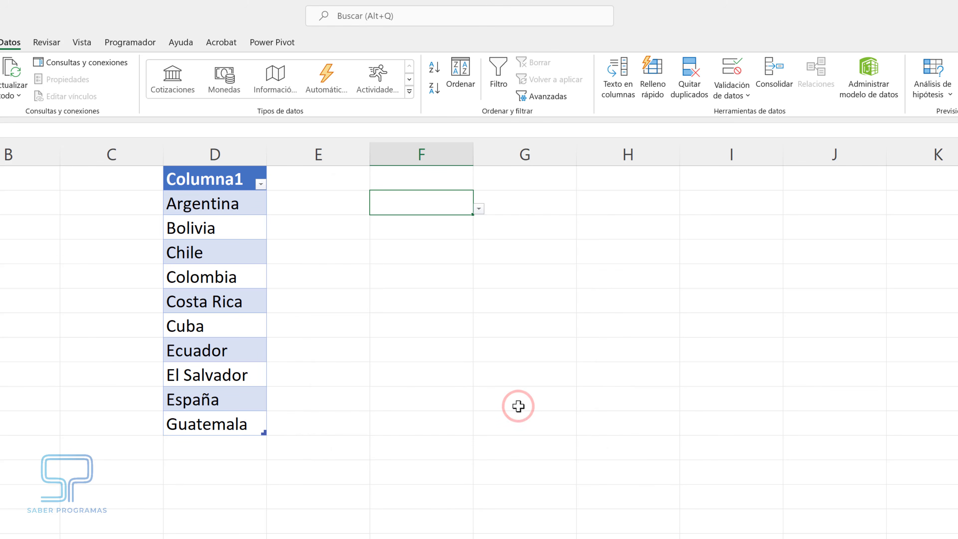
# Step: Test the drop-down list in cell F2 by choosing Costa Rica, and look through its remaining countries
pyautogui.click(449, 357)
pyautogui.click(464, 199)
pyautogui.click(479, 208)
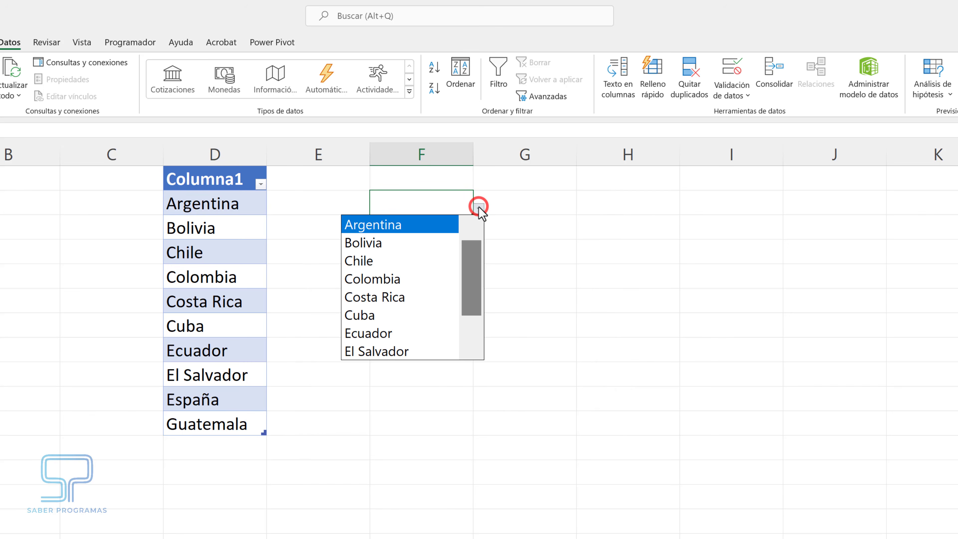
pyautogui.click(413, 299)
pyautogui.click(479, 208)
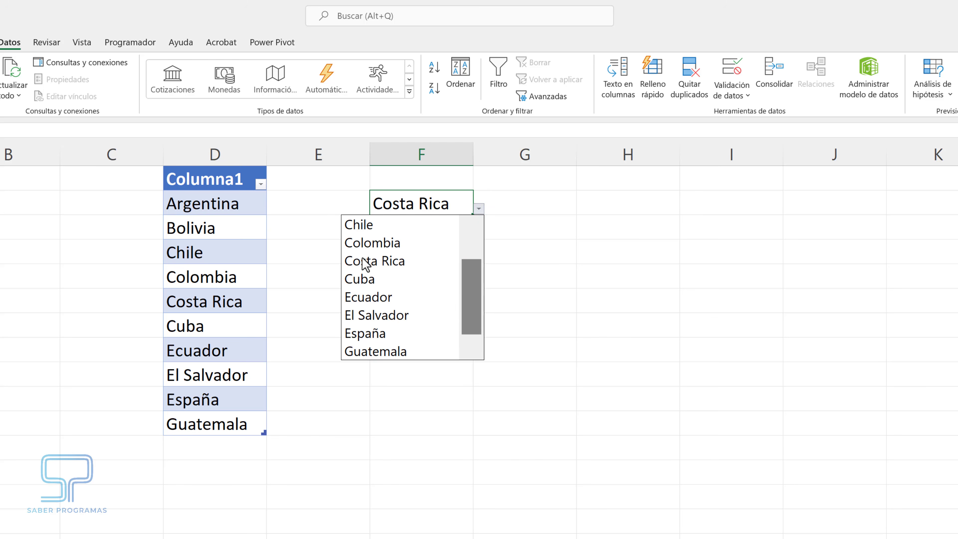
pyautogui.click(389, 362)
pyautogui.click(438, 379)
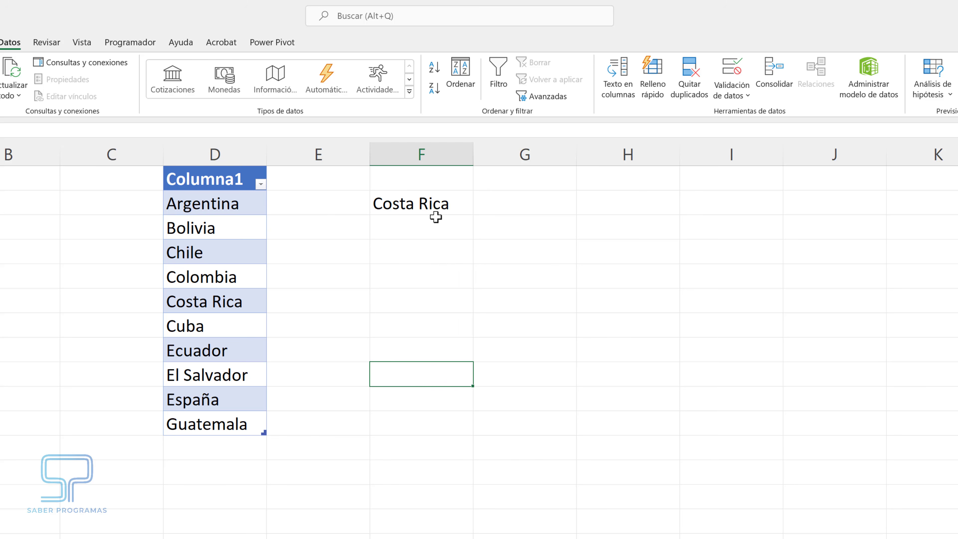
# Step: Add Estados Unidos in cell D12, directly beneath the last country of the table
pyautogui.click(192, 449)
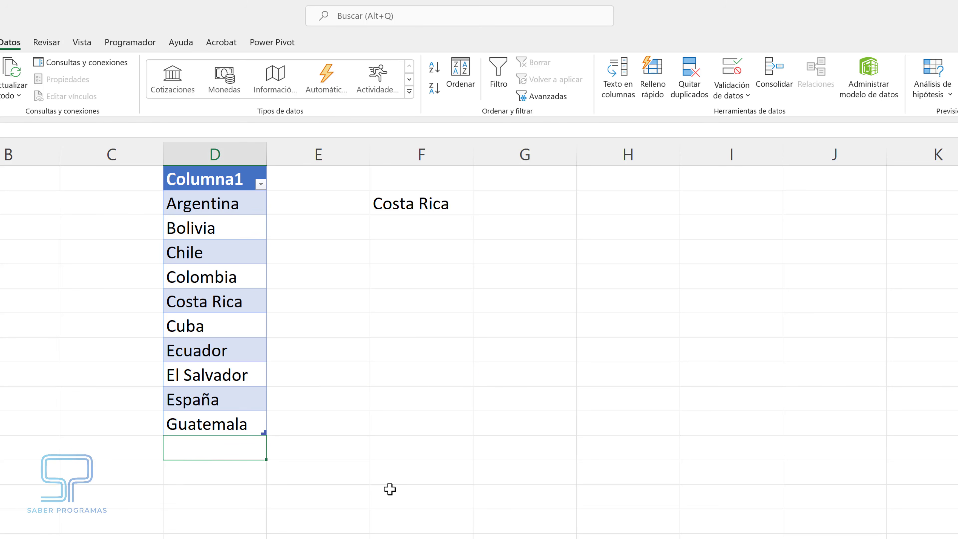
pyautogui.write('Estados U')
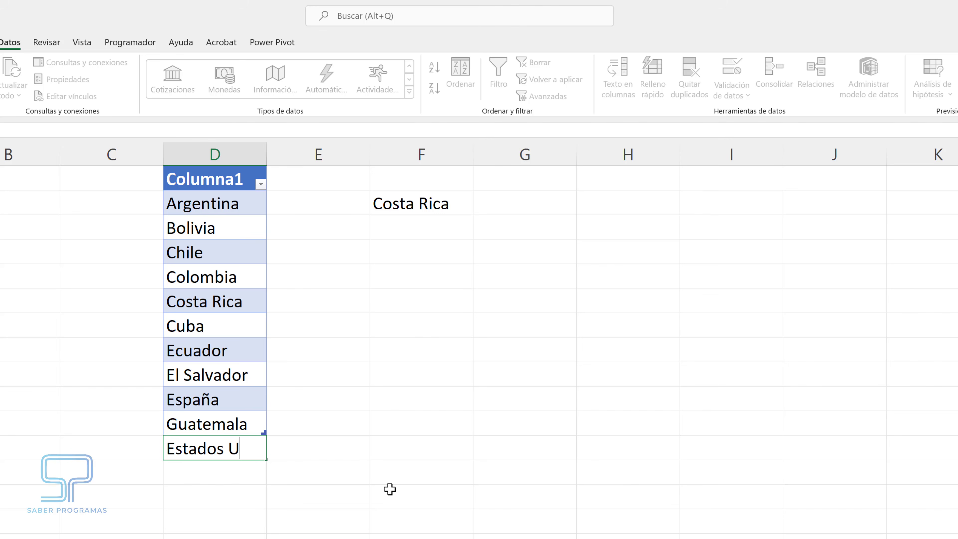
pyautogui.write('nidos')
pyautogui.press('Return')
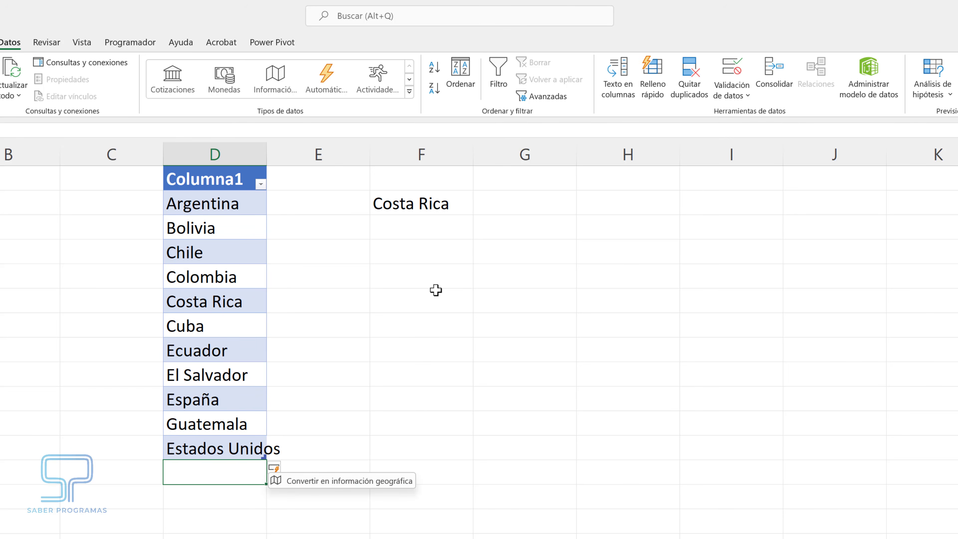
# Step: Look through the drop-down list in cell F2 for Estados Unidos, and close it without choosing another country
pyautogui.click(455, 203)
pyautogui.click(478, 209)
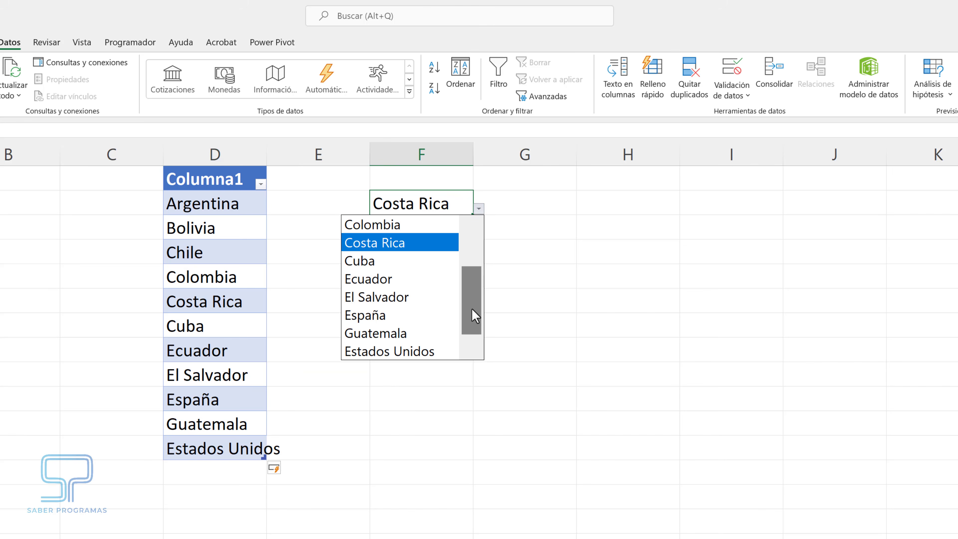
pyautogui.moveTo(475, 315); pyautogui.dragTo(468, 366)
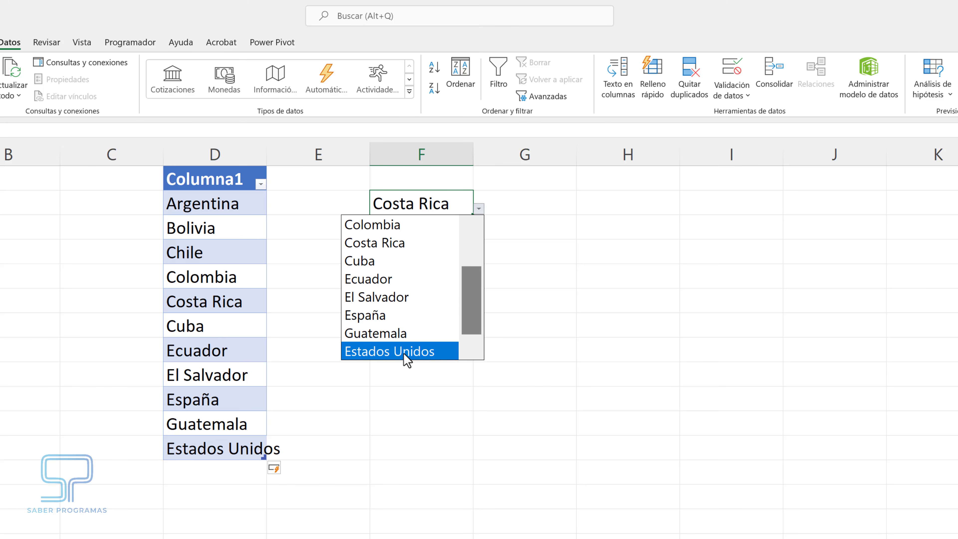
pyautogui.click(401, 412)
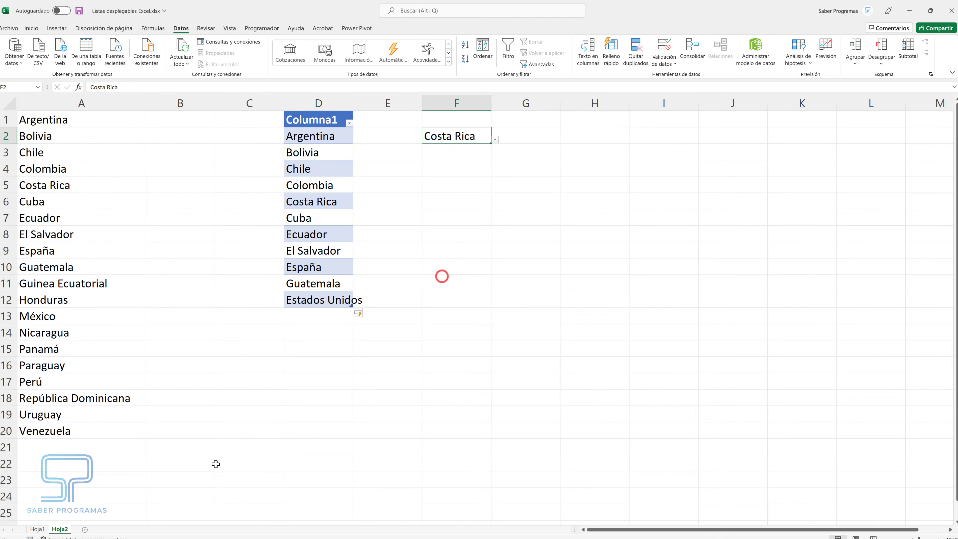
# Step: On Hoja1, enter Estados Unidos in cell E22, beneath the plain list of countries
pyautogui.click(45, 524)
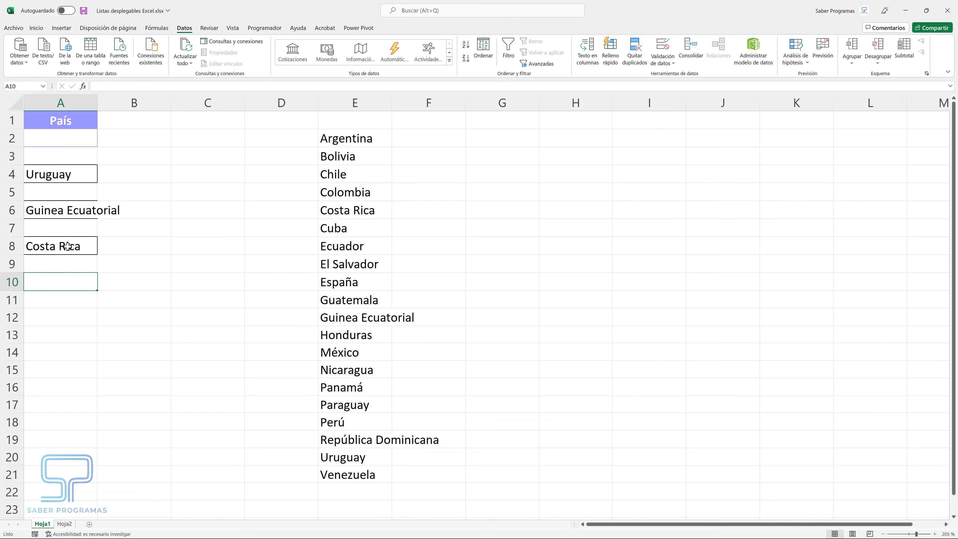
pyautogui.click(356, 489)
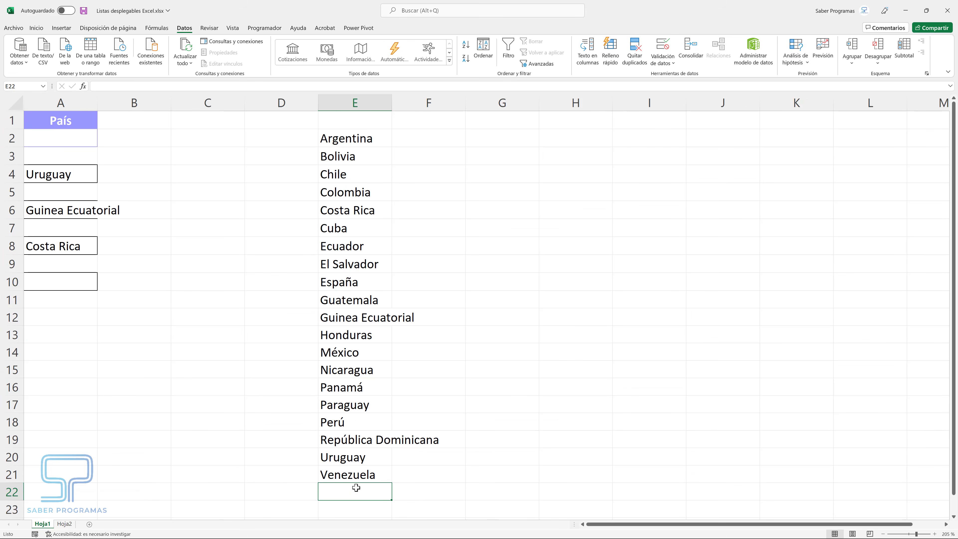
pyautogui.write('Estados Unidos')
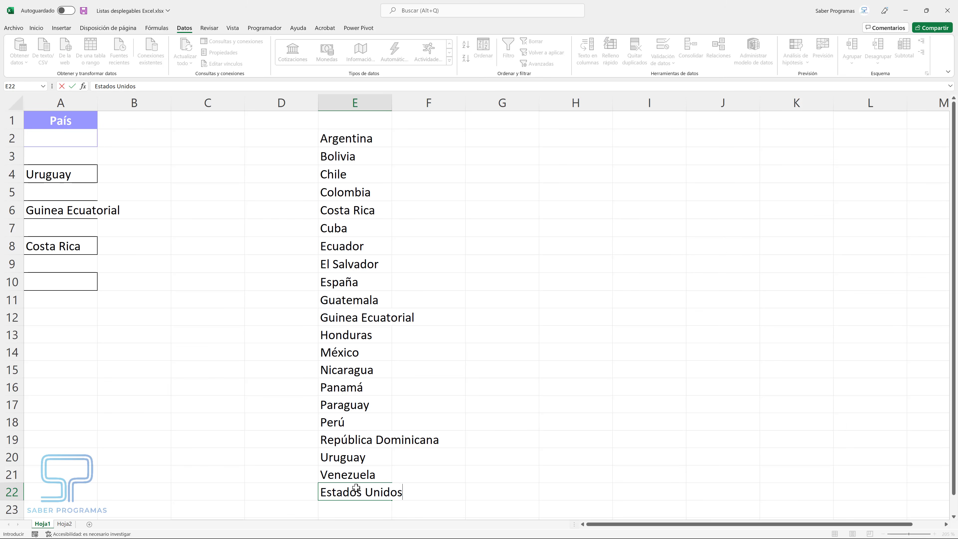
pyautogui.press('Return')
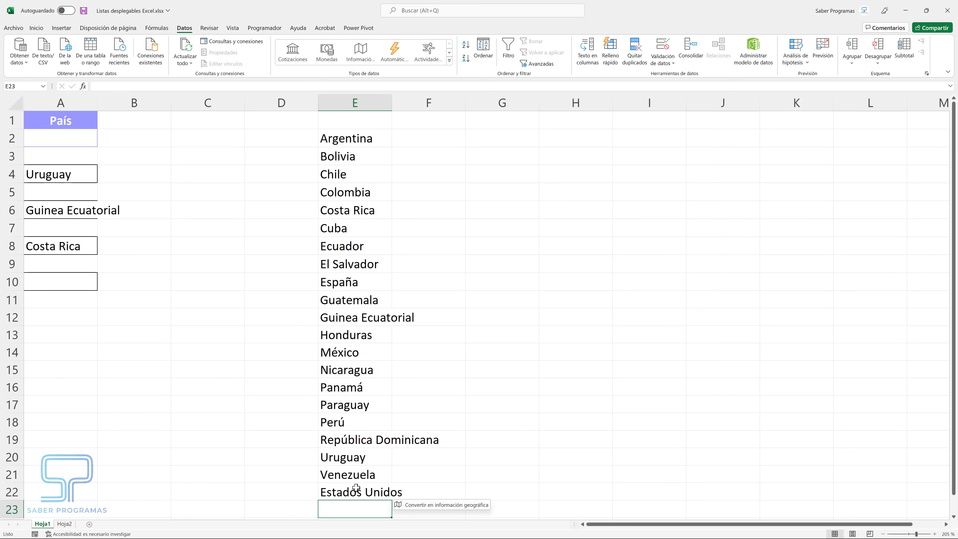
# Step: Check whether the drop-down lists of cells A2 and A4 offer Estados Unidos, and select the list cell A8
pyautogui.click(79, 142)
pyautogui.click(101, 142)
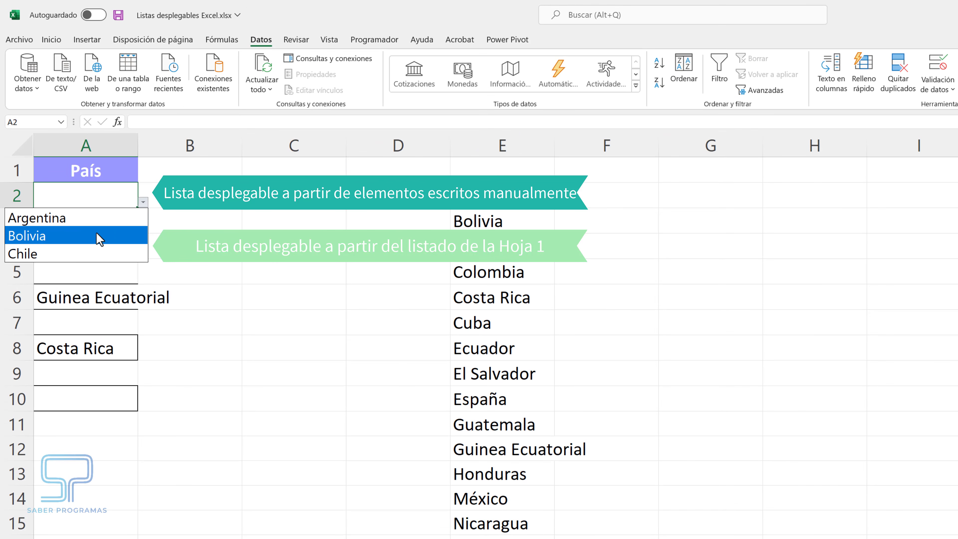
pyautogui.click(261, 261)
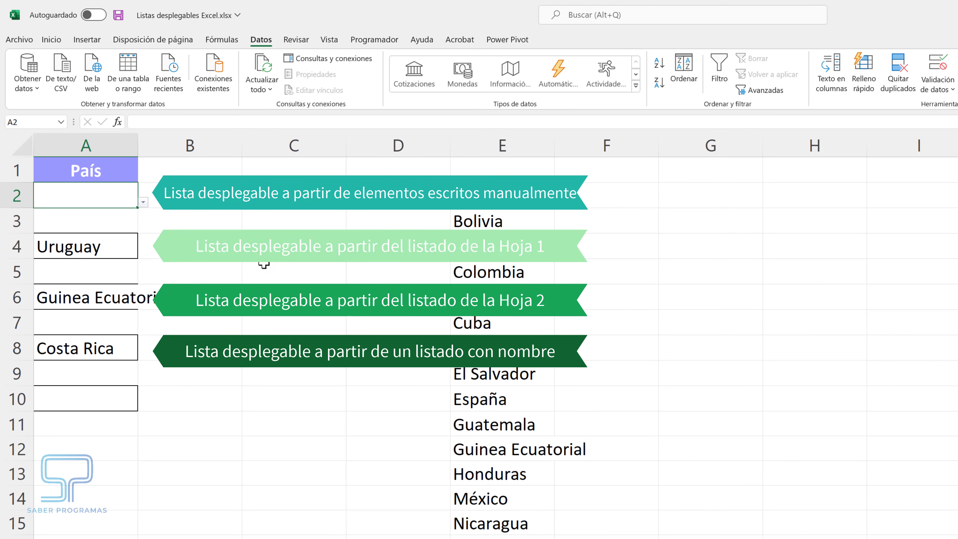
pyautogui.click(127, 250)
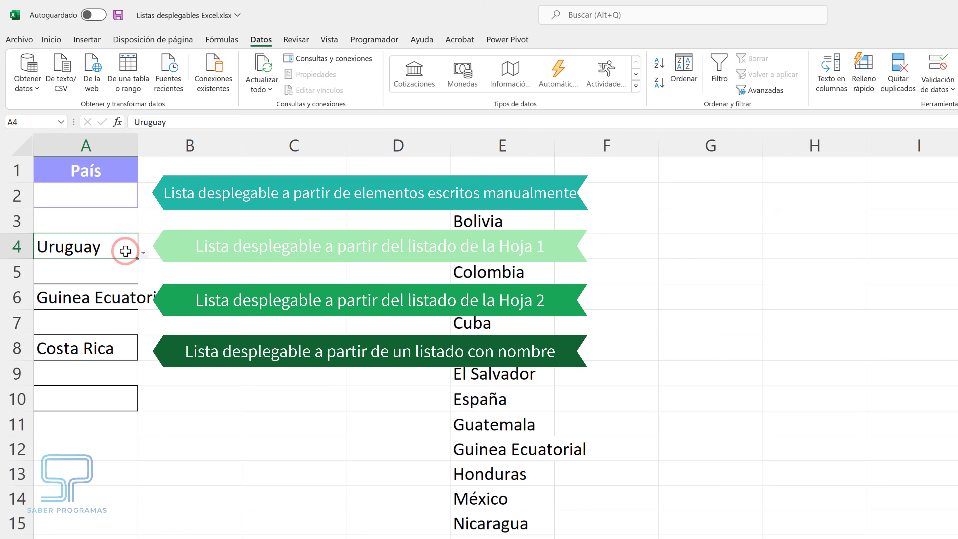
pyautogui.click(143, 252)
pyautogui.click(140, 361)
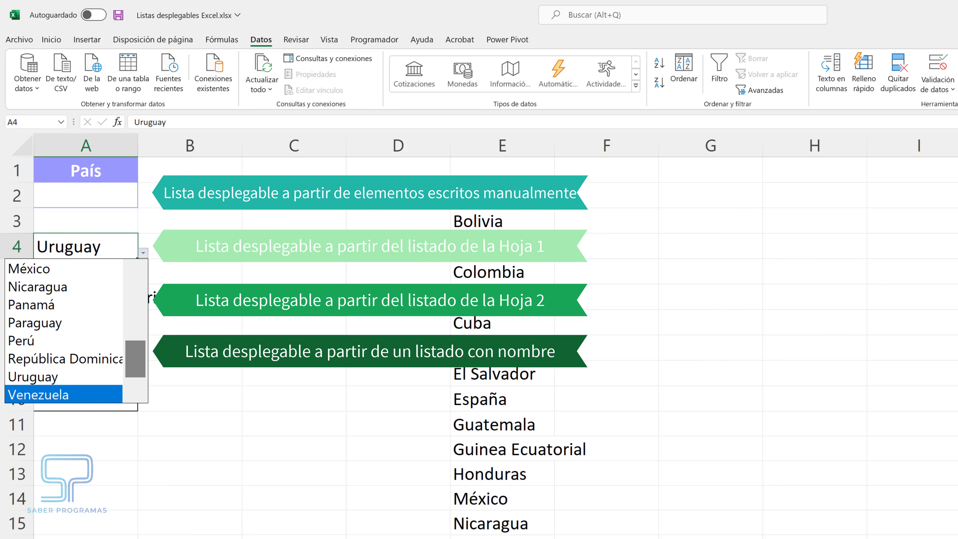
pyautogui.click(214, 428)
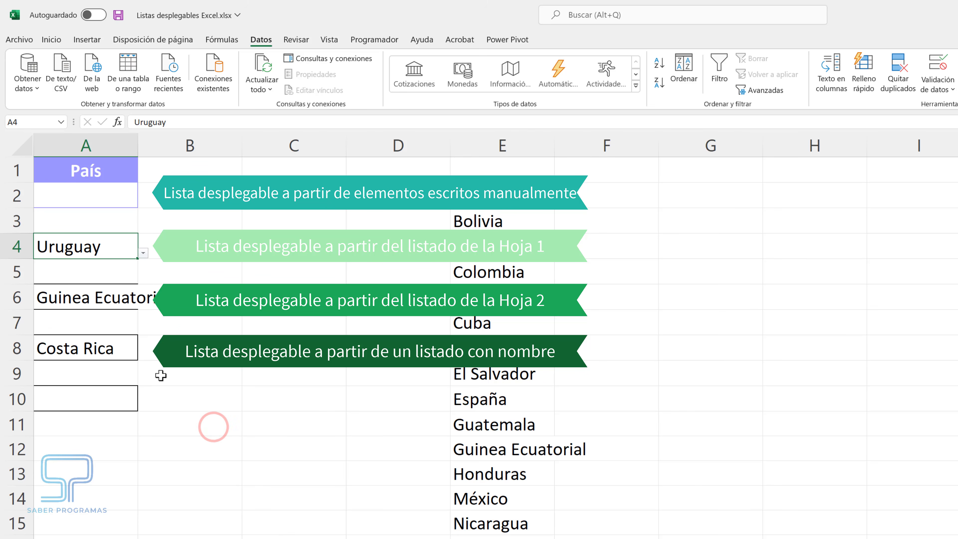
pyautogui.click(120, 350)
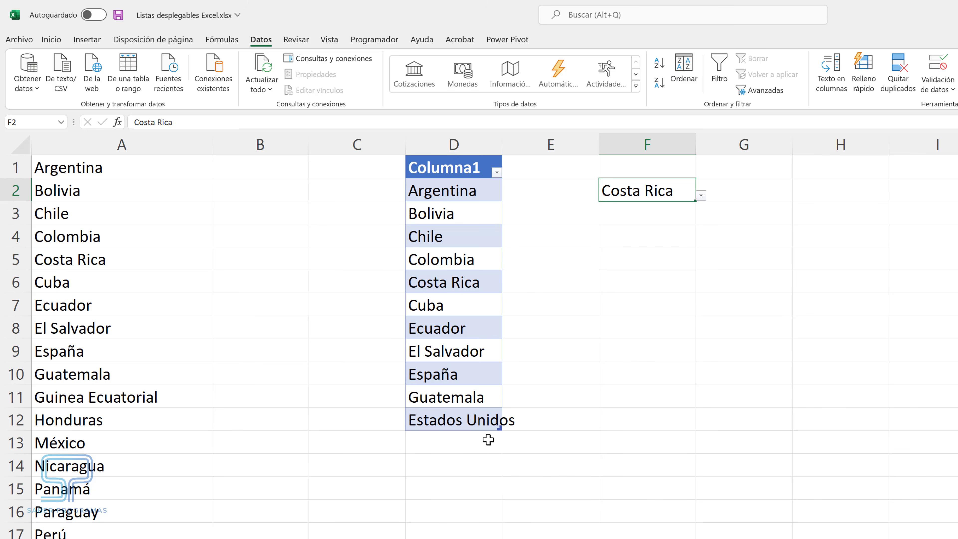
# Step: On Hoja2, shrink the table so it ends at Ecuador in D8, and check the drop-down list in F2
pyautogui.moveTo(501, 429); pyautogui.dragTo(496, 332)
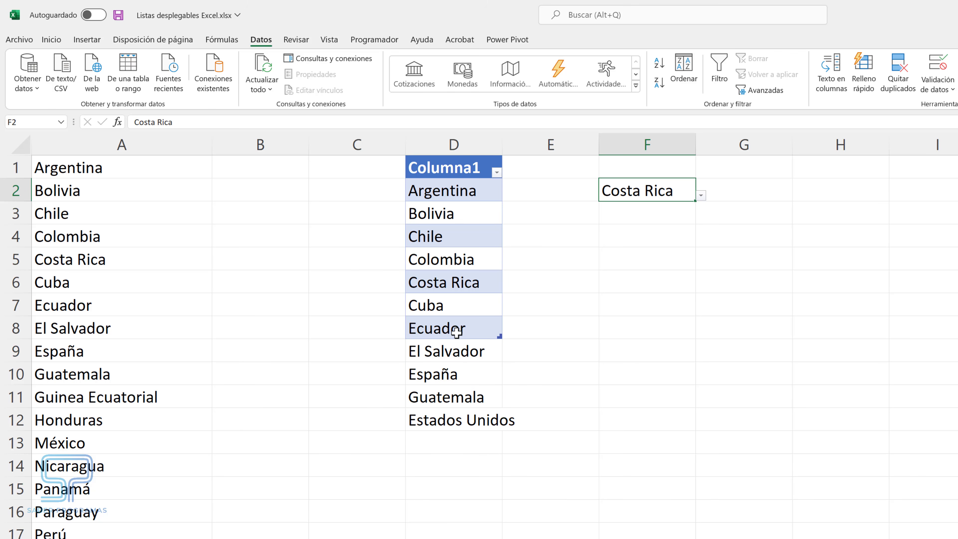
pyautogui.click(701, 195)
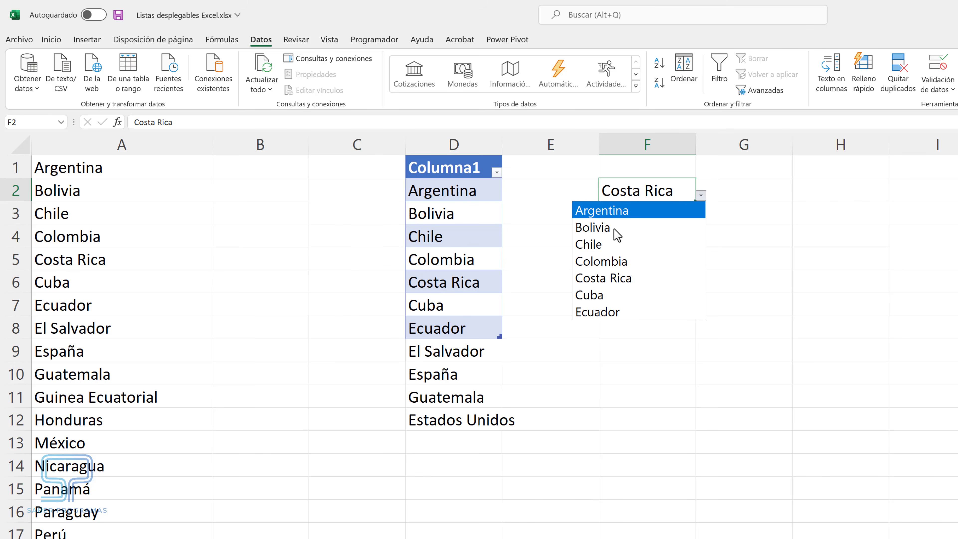
pyautogui.click(504, 352)
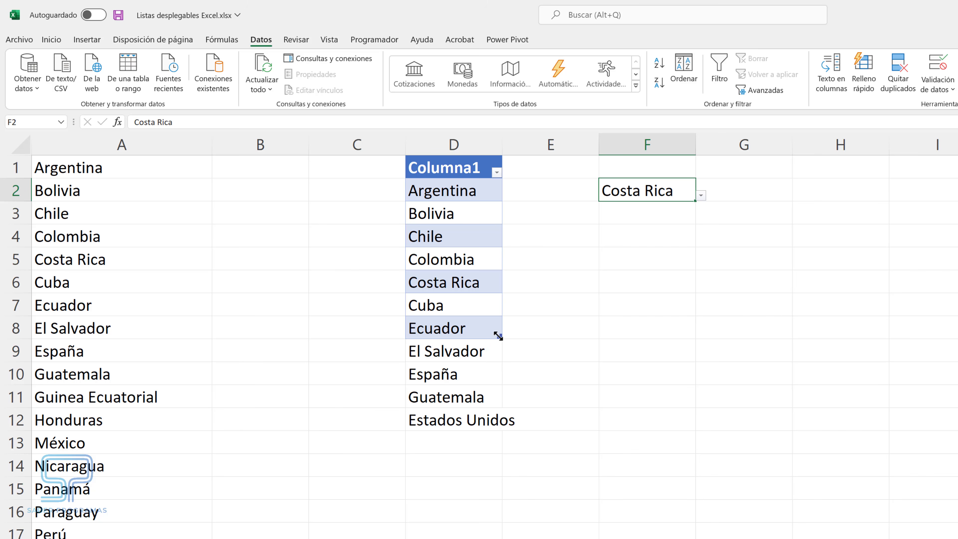
# Step: Resize the table so it ends at Guatemala in D11, and open the drop-down list in F2 to check it
pyautogui.moveTo(499, 335); pyautogui.dragTo(490, 408)
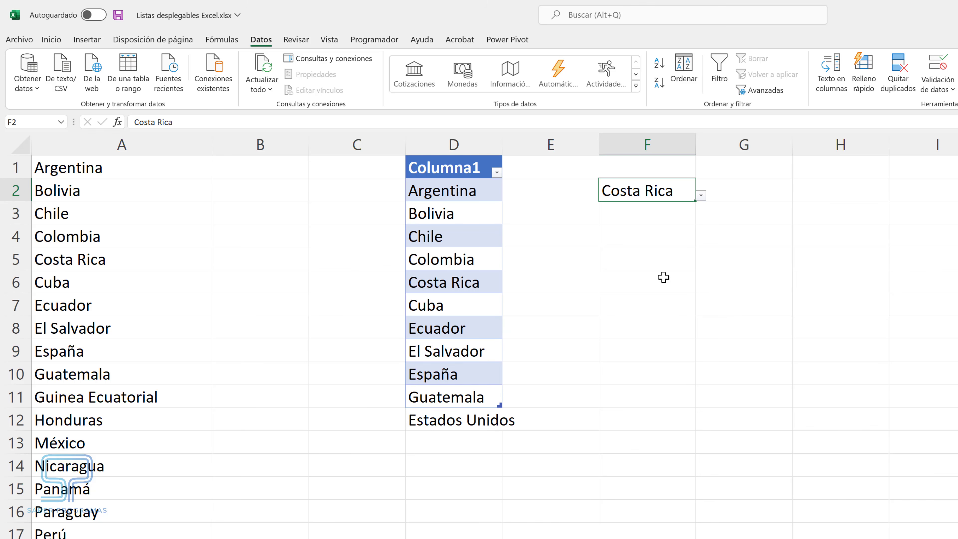
pyautogui.click(700, 194)
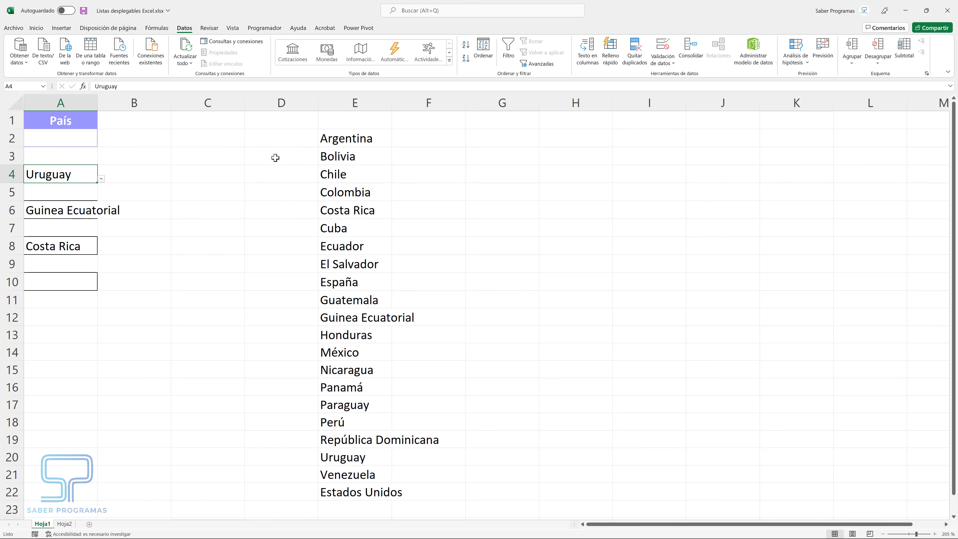
# Step: On Hoja1, give cell A4 a validation input message titled "Paises" with the text "Selecciona un país del listado"
pyautogui.click(661, 47)
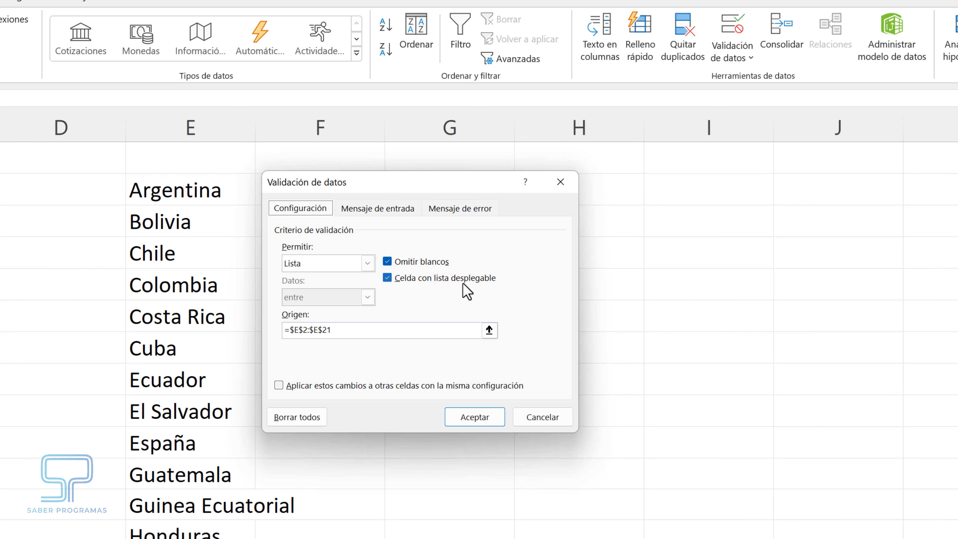
pyautogui.click(368, 210)
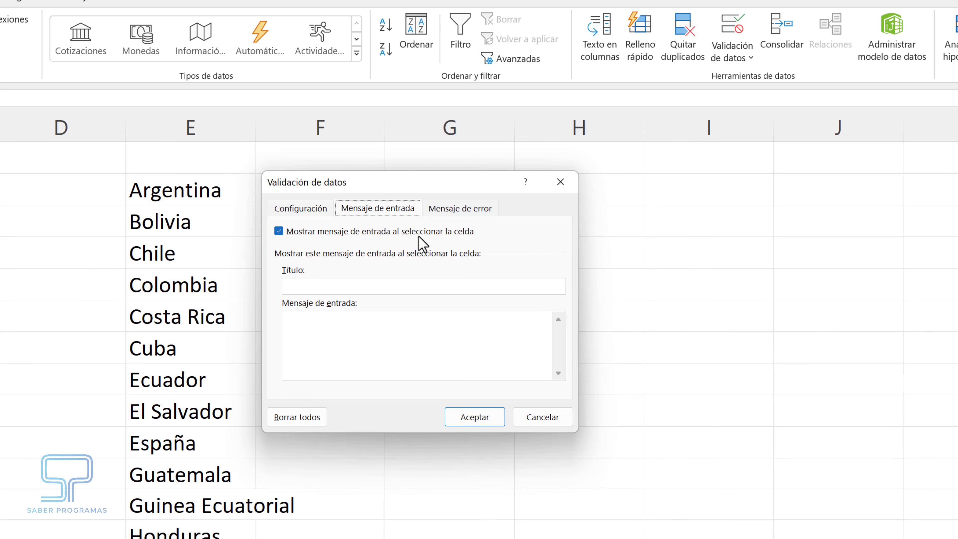
pyautogui.click(321, 284)
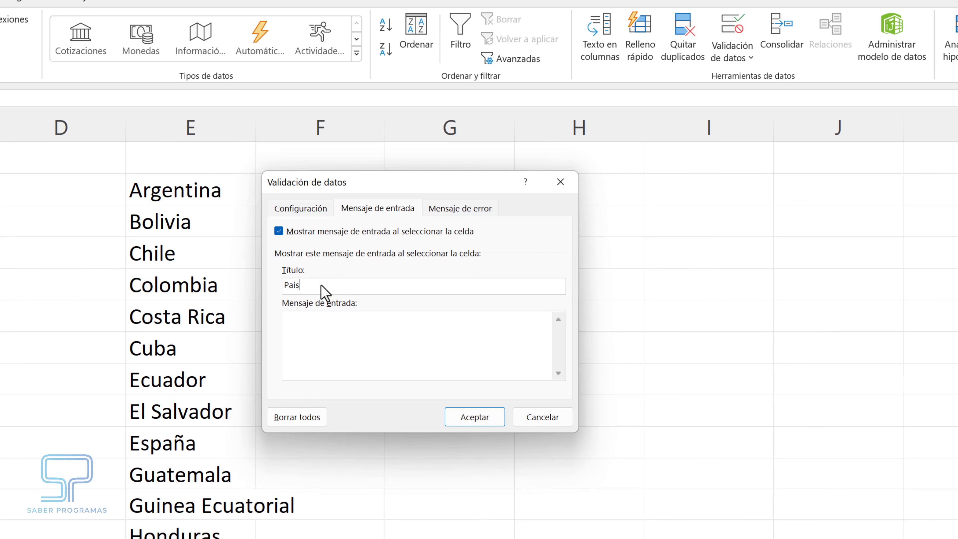
pyautogui.click(303, 327)
pyautogui.write('Selecciona un país del listado')
pyautogui.click(475, 416)
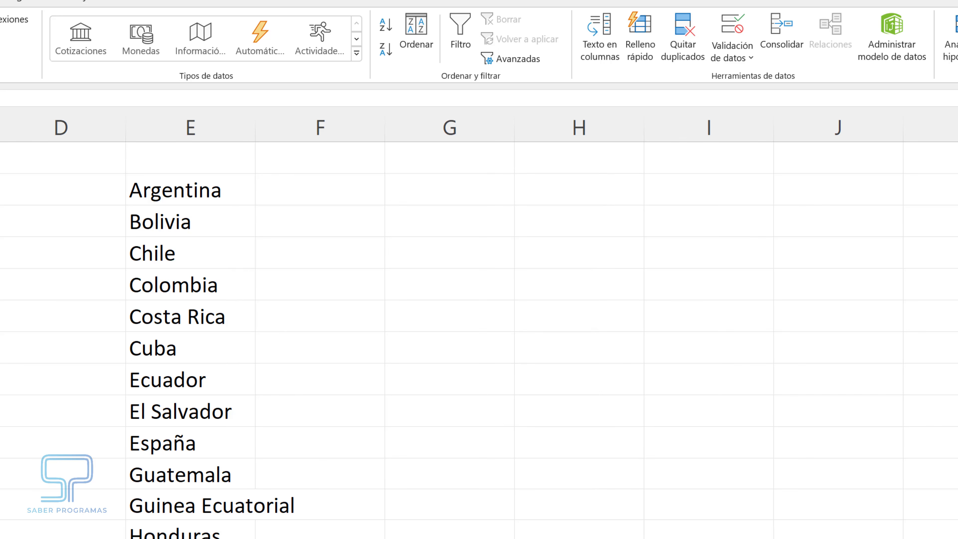
pyautogui.click(71, 180)
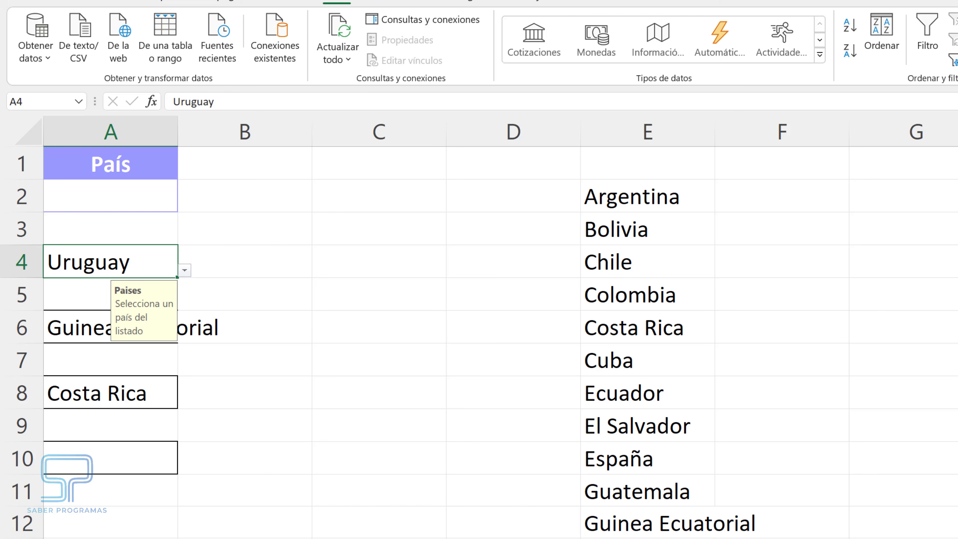
# Step: Give cell A4 a validation error alert with style Alto, title "País no válido" and message "Selecciona un país del listado"
pyautogui.click(730, 45)
pyautogui.click(461, 150)
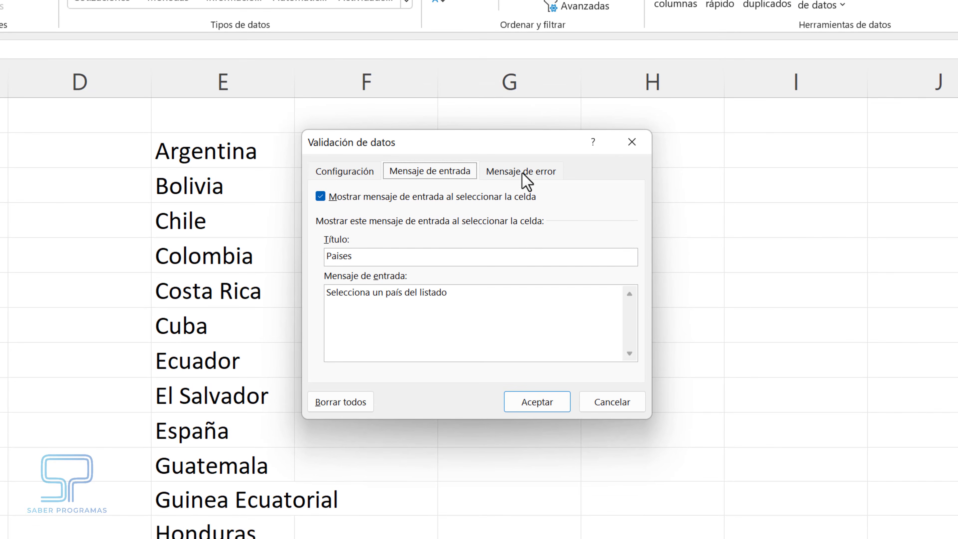
pyautogui.click(510, 150)
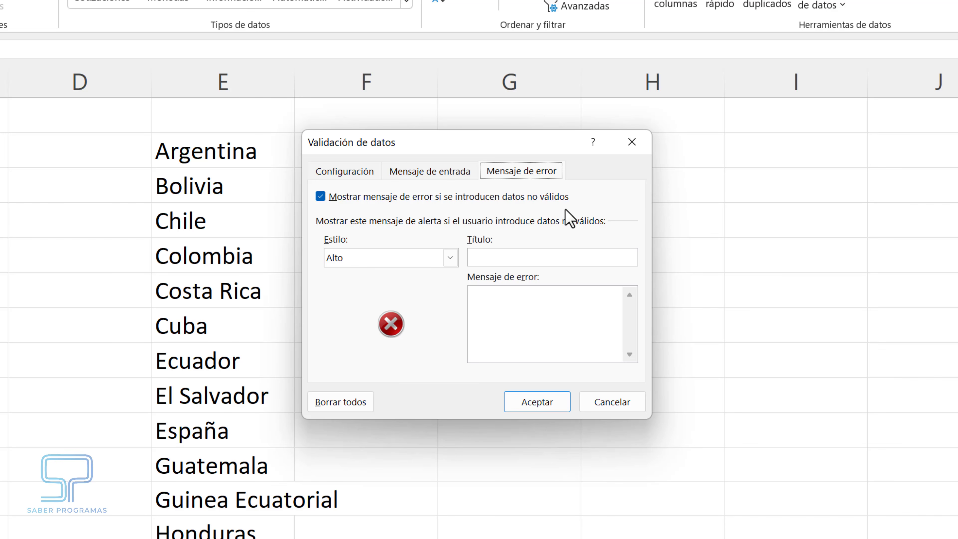
pyautogui.click(384, 258)
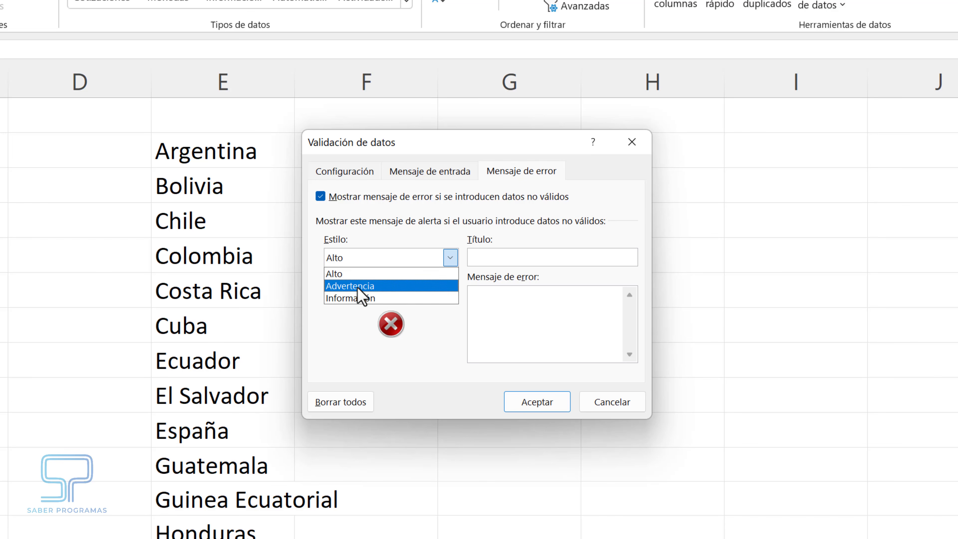
pyautogui.click(368, 274)
pyautogui.click(478, 259)
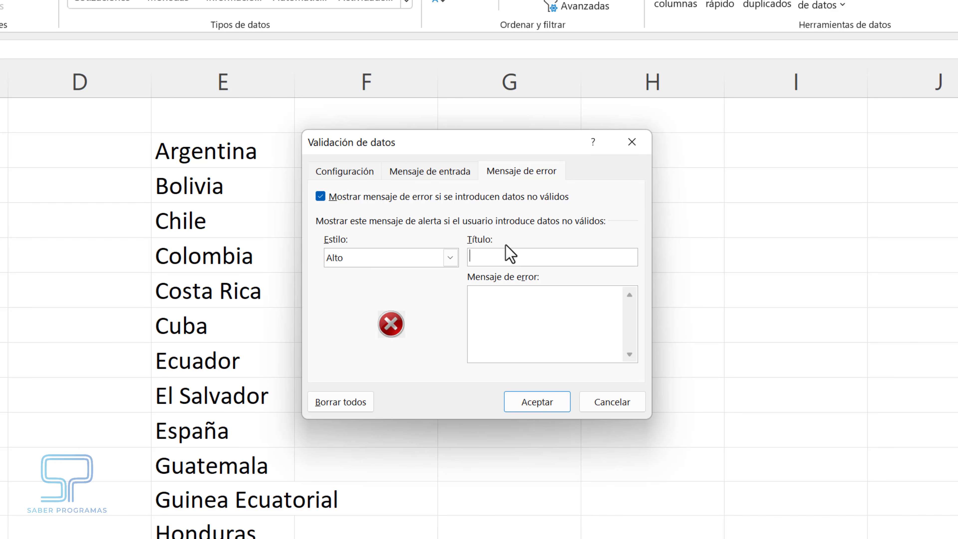
pyautogui.write('País no válido')
pyautogui.click(505, 321)
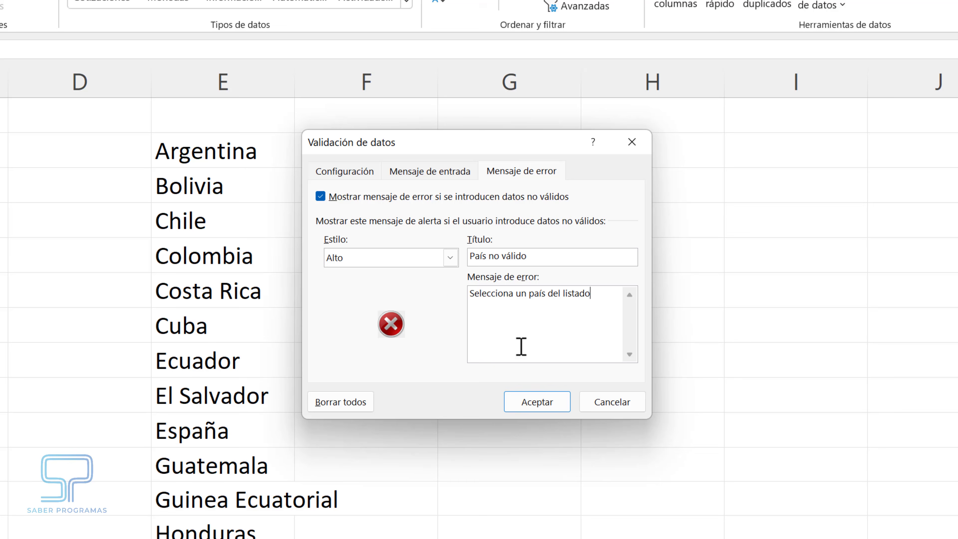
pyautogui.click(537, 401)
pyautogui.press('Right')
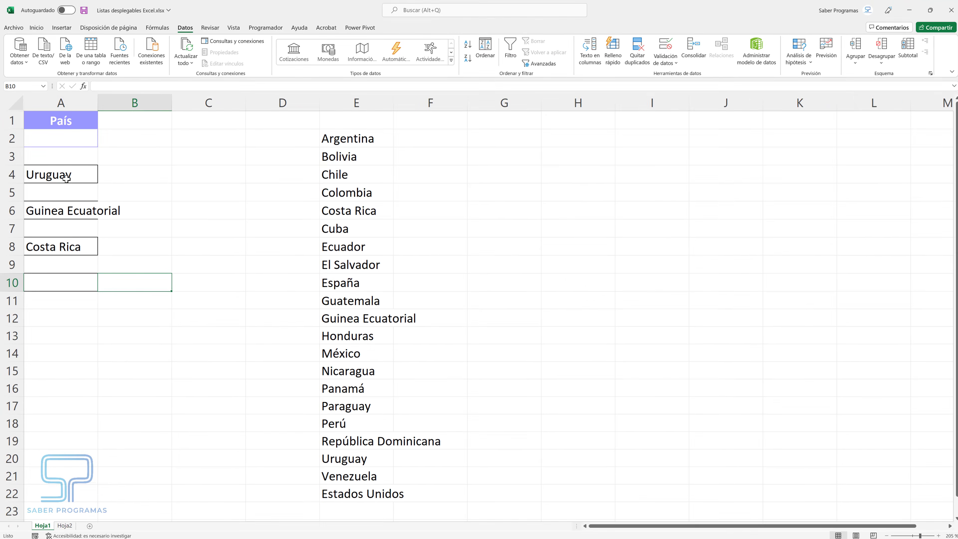
# Step: Test the validation of cell A4 by entering Francia, a country outside the list
pyautogui.click(67, 178)
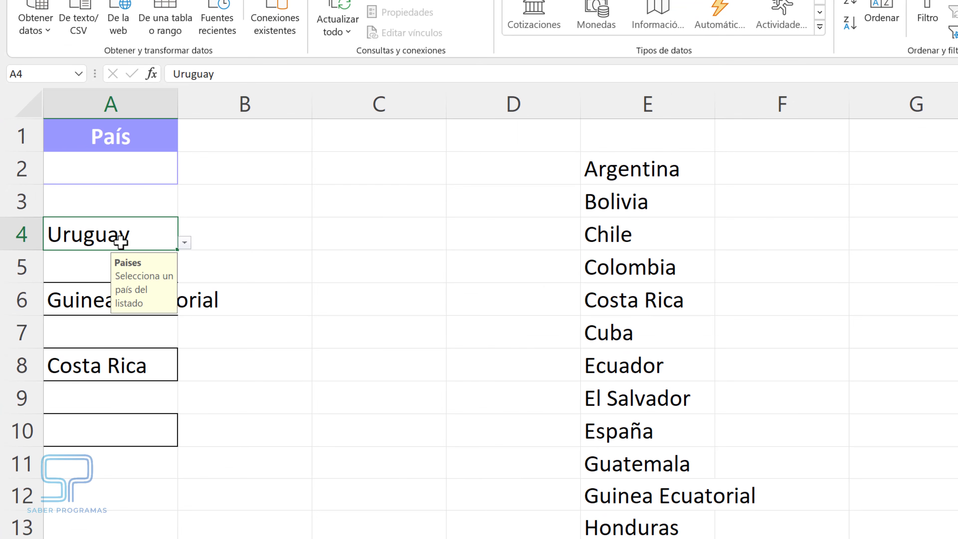
pyautogui.write('Franci')
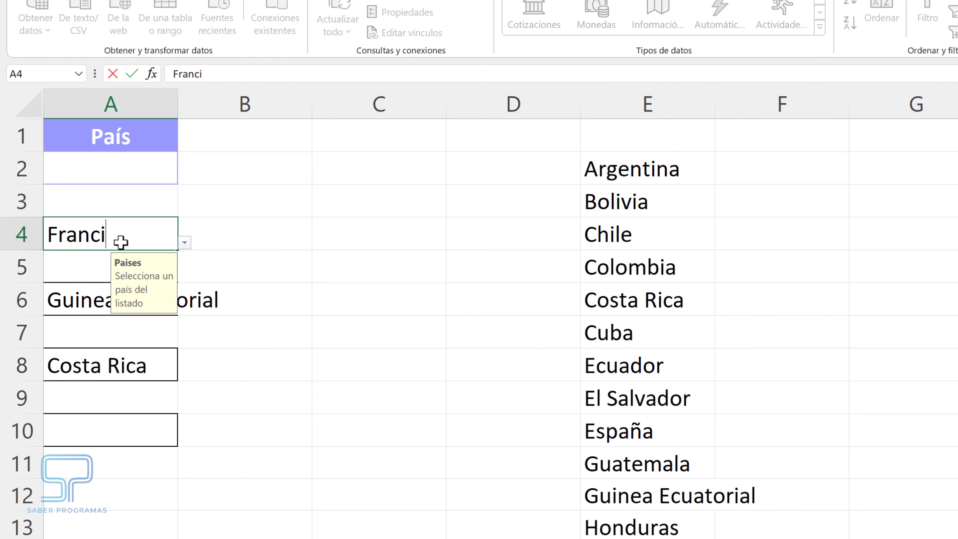
pyautogui.write('a')
pyautogui.press('Return')
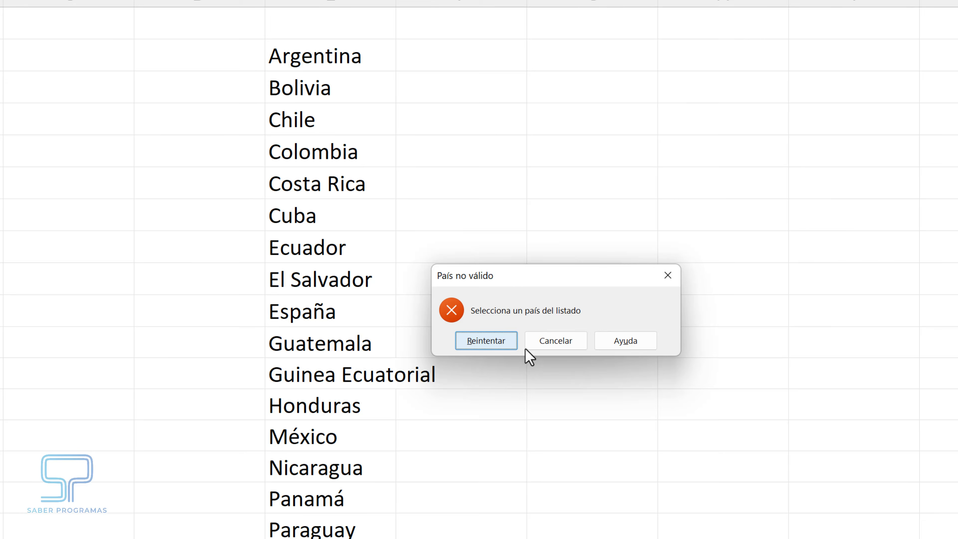
# Step: Dismiss the rejected Francia entry and set the style of A4's validation error alert to Advertencia
pyautogui.click(551, 342)
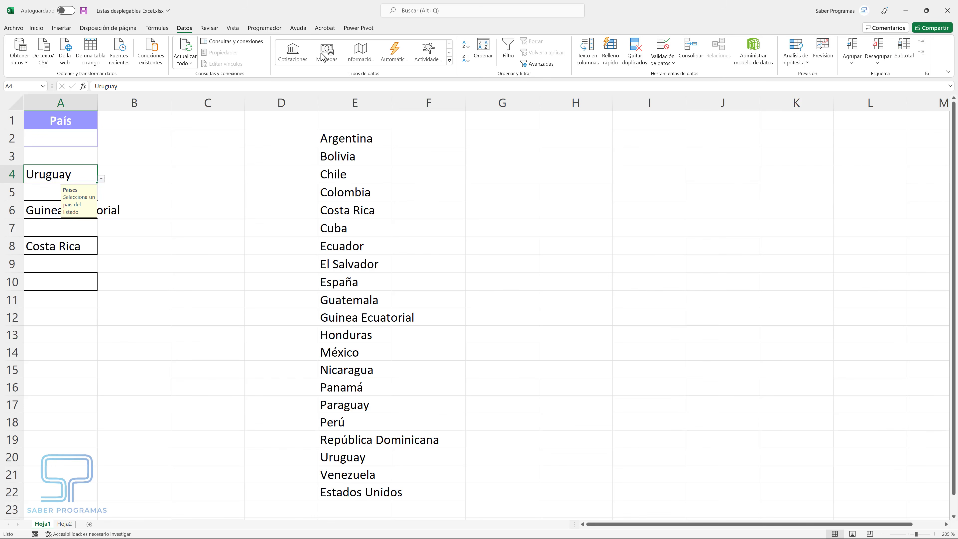
pyautogui.click(660, 57)
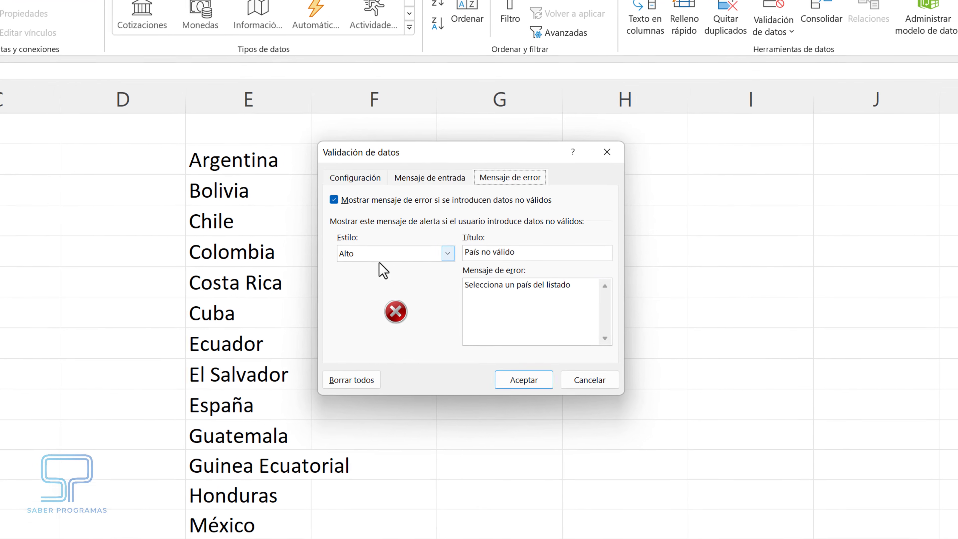
pyautogui.click(447, 260)
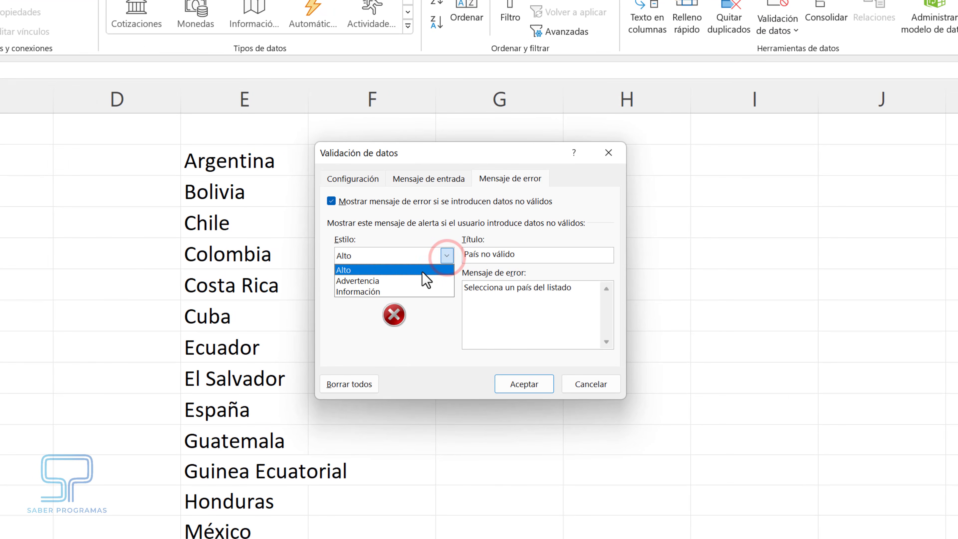
pyautogui.click(406, 280)
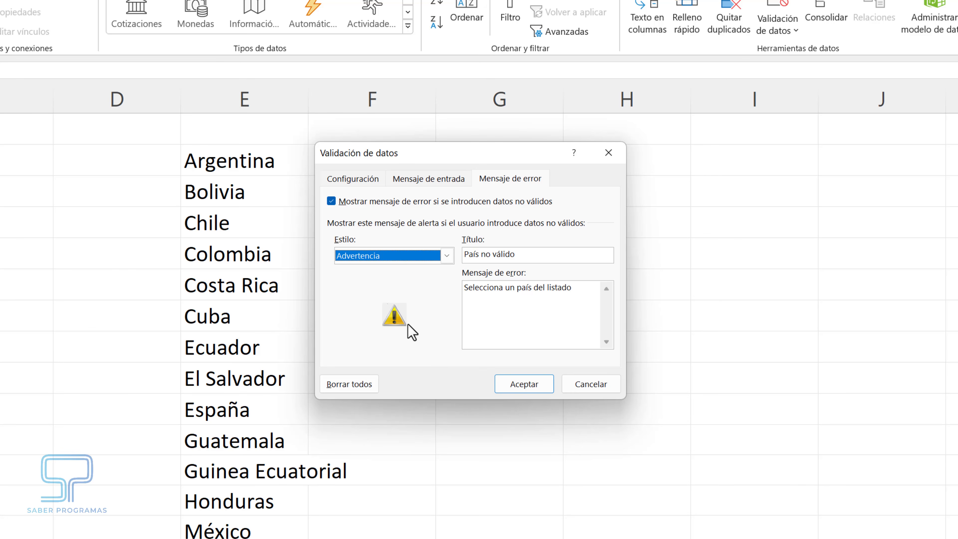
pyautogui.click(524, 384)
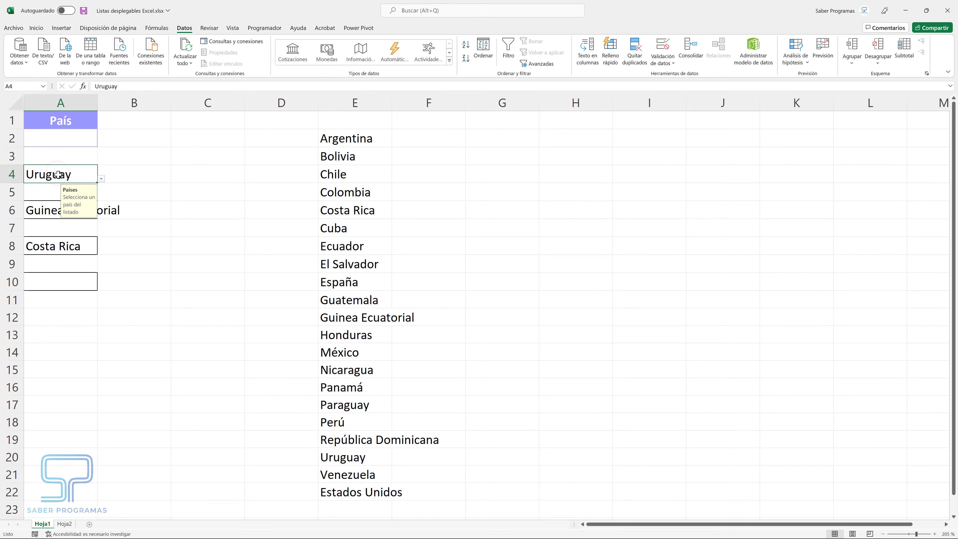
# Step: Test the warning alert by entering Francia in cell A4 and choosing to keep the value
pyautogui.write('Francia')
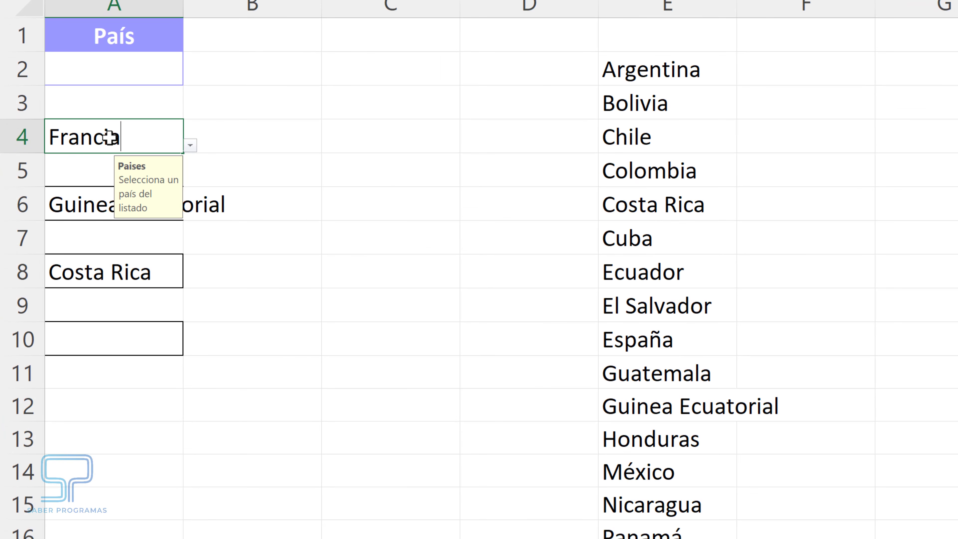
pyautogui.press('Return')
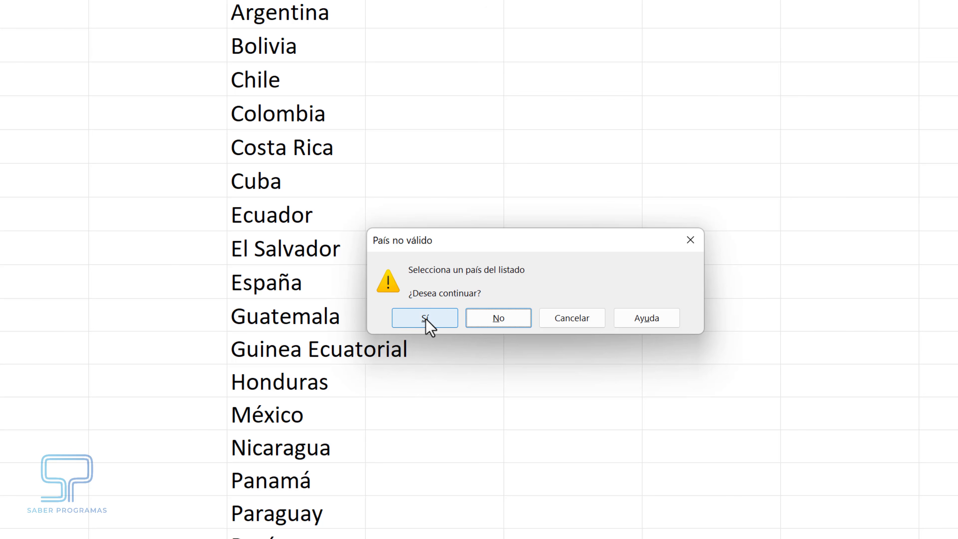
pyautogui.click(425, 319)
pyautogui.click(154, 517)
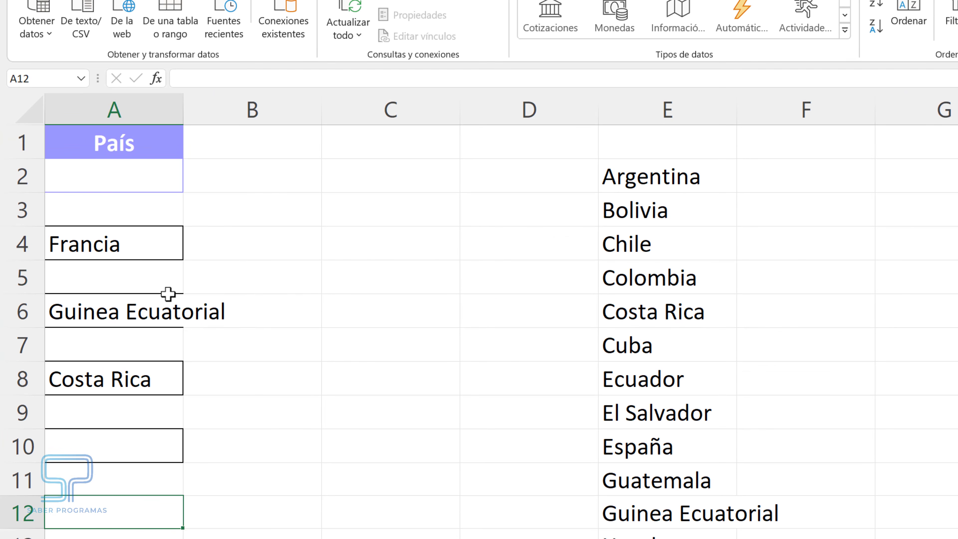
# Step: Open the drop-down list in A4 and scroll through its countries to check whether Francia is listed
pyautogui.click(133, 242)
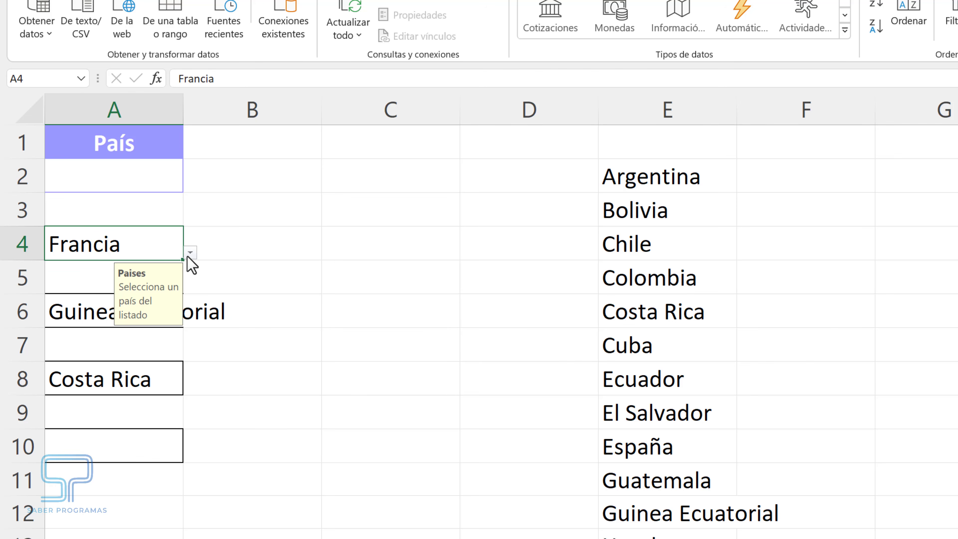
pyautogui.click(190, 252)
pyautogui.moveTo(185, 317); pyautogui.dragTo(186, 272)
pyautogui.click(145, 250)
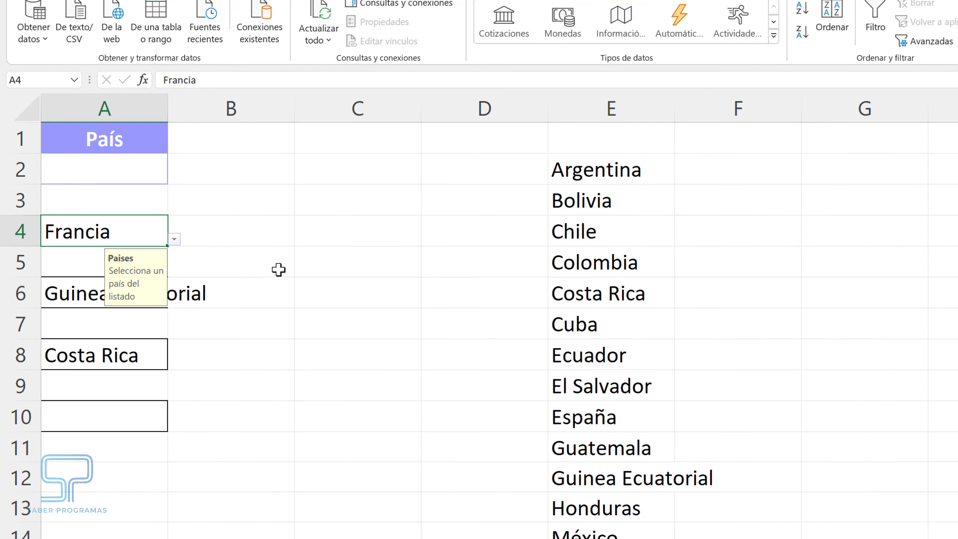
# Step: Change the style of A4's validation error alert to Información
pyautogui.click(663, 56)
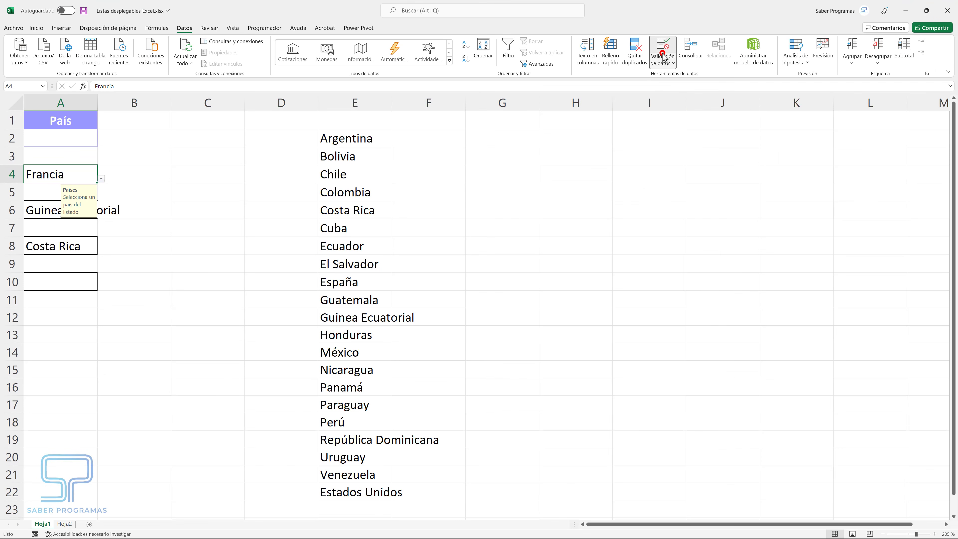
pyautogui.click(675, 75)
pyautogui.click(509, 148)
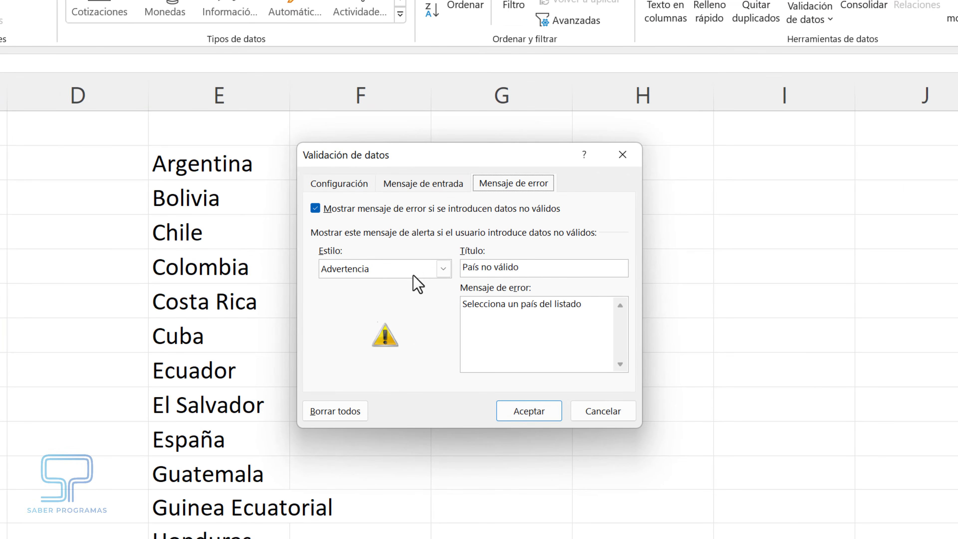
pyautogui.click(443, 269)
pyautogui.click(355, 308)
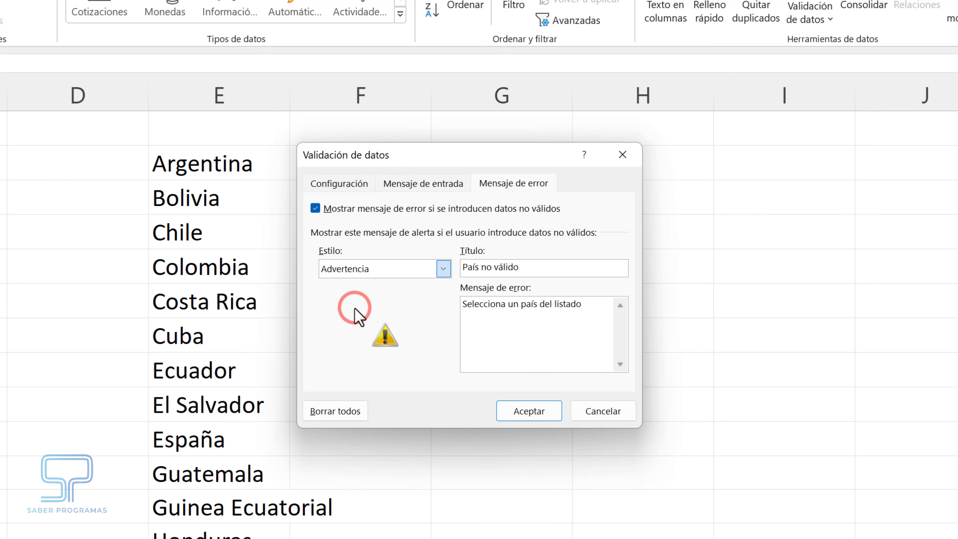
pyautogui.click(530, 412)
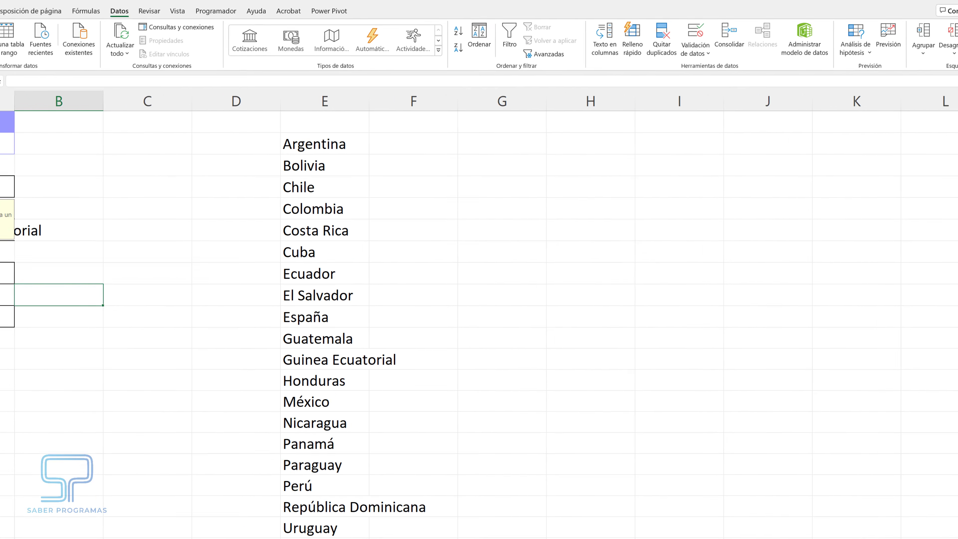
# Step: Choose Bolivia in A4, then test the information alert by entering Francia there and accepting the entry
pyautogui.click(19, 192)
pyautogui.click(119, 263)
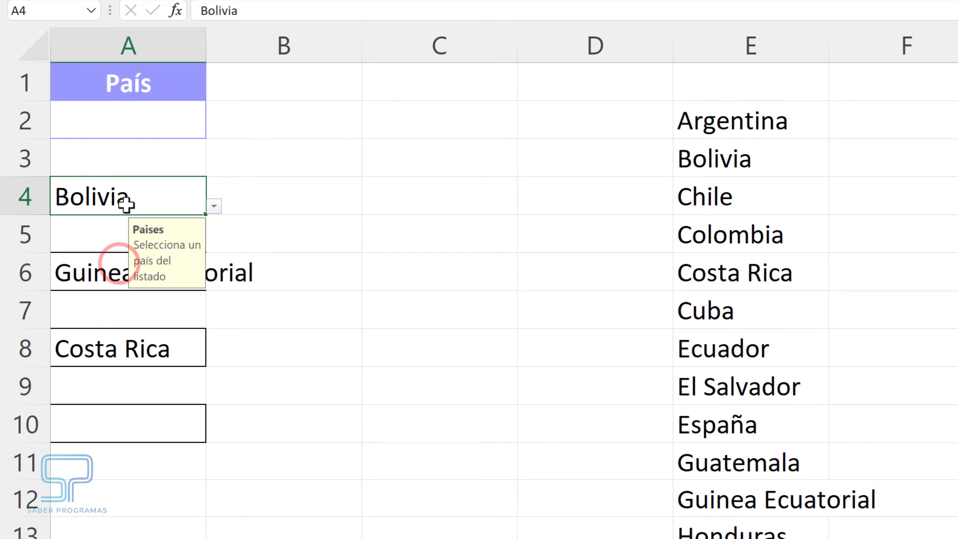
pyautogui.click(125, 203)
pyautogui.write('Francia')
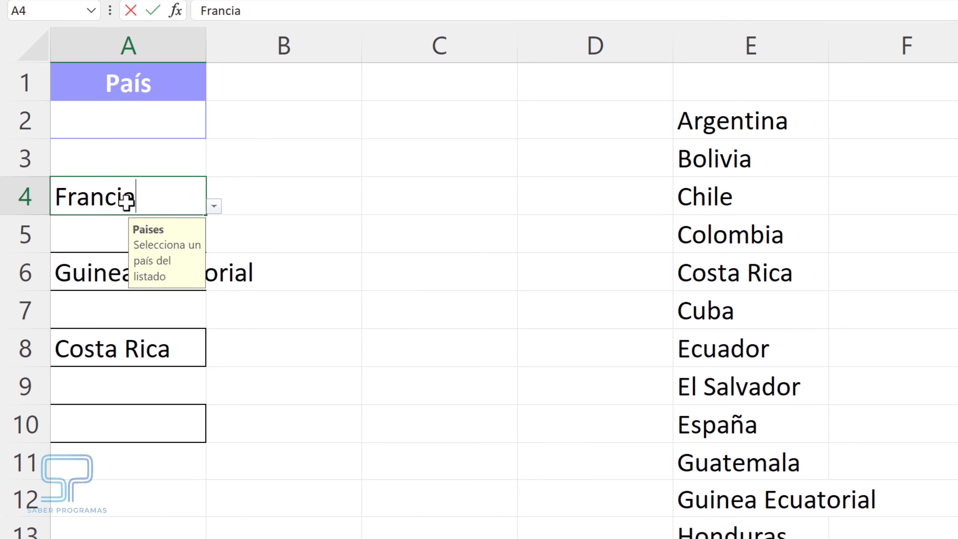
pyautogui.press('Return')
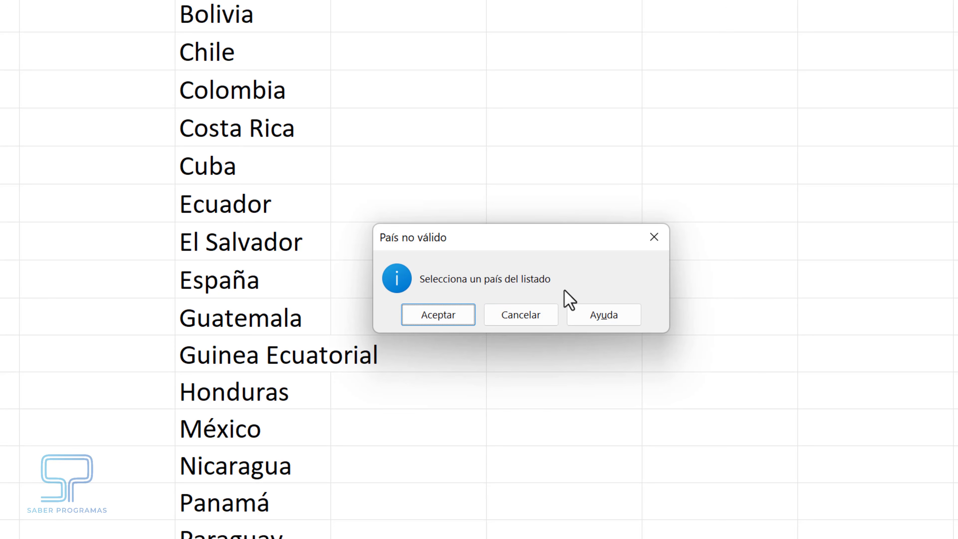
pyautogui.click(446, 317)
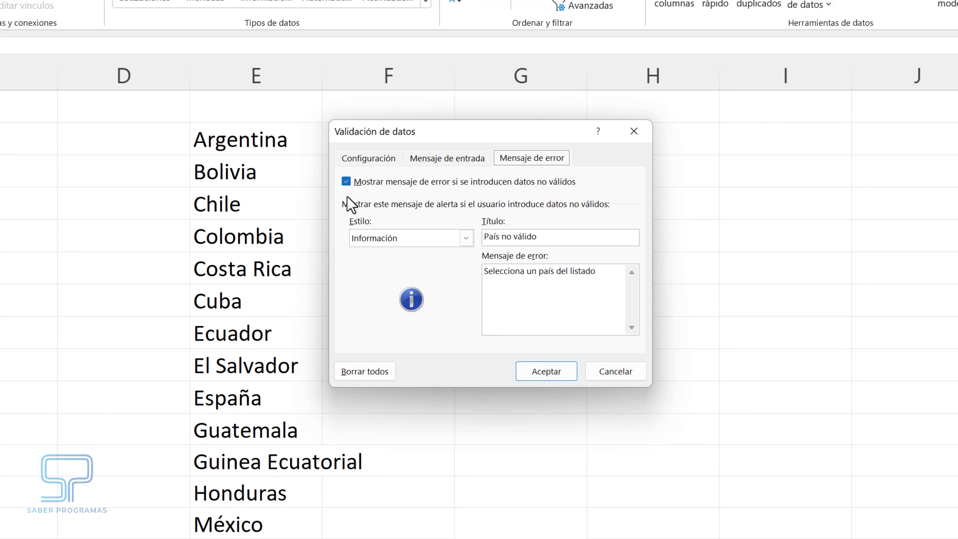
# Step: Turn off the invalid-data error message for cell A4 and enter Italia in that cell
pyautogui.click(346, 182)
pyautogui.click(549, 378)
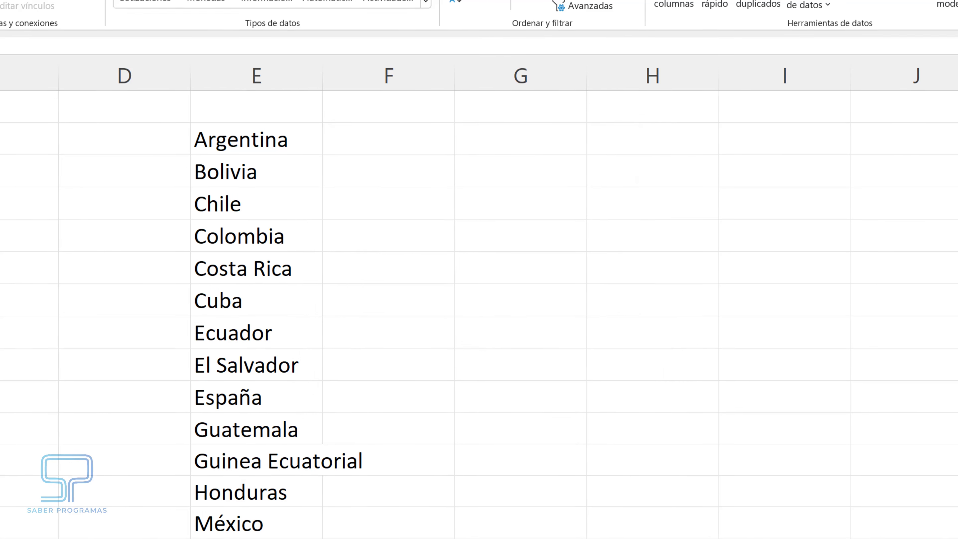
pyautogui.click(41, 375)
pyautogui.click(67, 177)
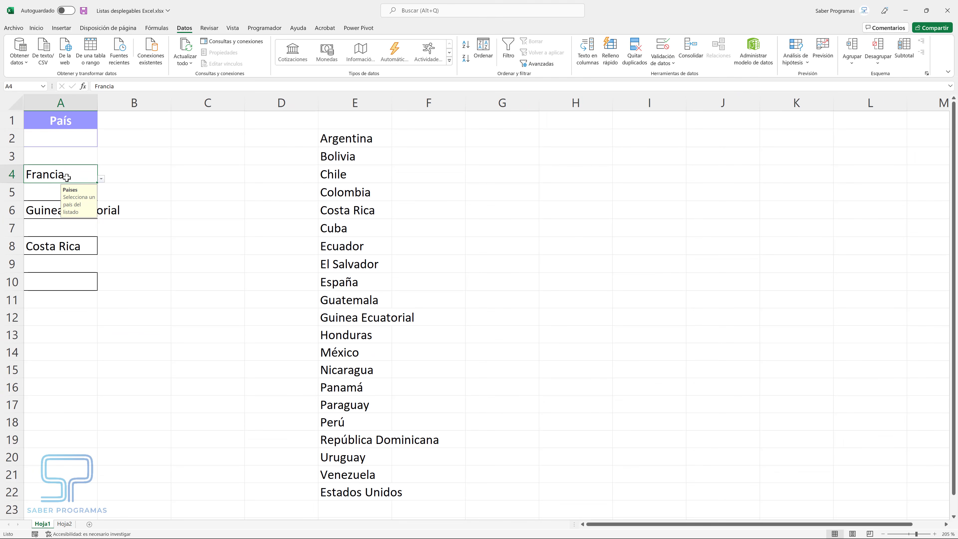
pyautogui.write('Italia')
pyautogui.press('Return')
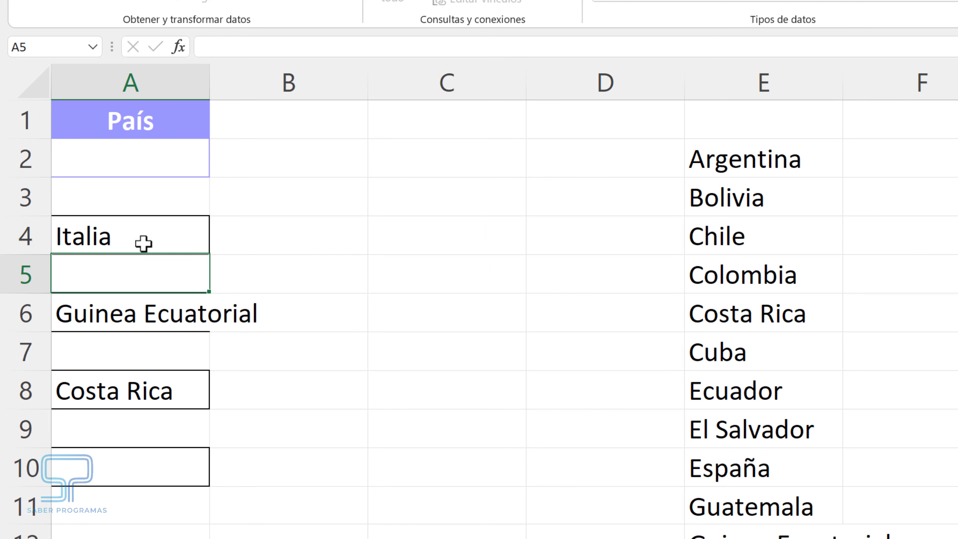
# Step: Look through the options of A4's drop-down list to check whether Italia is included
pyautogui.click(143, 243)
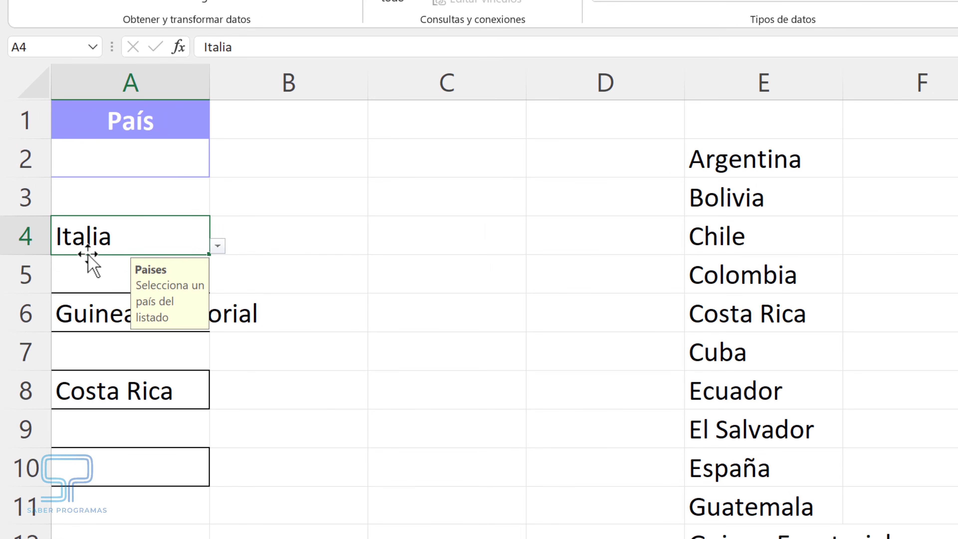
pyautogui.click(218, 246)
pyautogui.moveTo(206, 313); pyautogui.dragTo(209, 265)
pyautogui.click(406, 355)
# Step: Copy A4's drop-down list across to B4 and C4 with the fill handle, and choose Colombia in both copies
pyautogui.moveTo(208, 254); pyautogui.dragTo(523, 255)
pyautogui.click(293, 226)
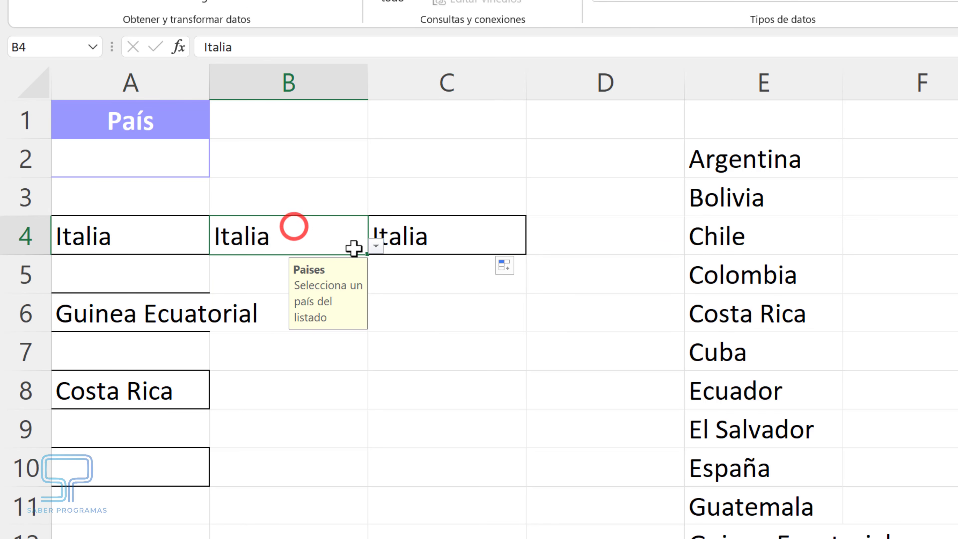
pyautogui.click(374, 248)
pyautogui.click(253, 351)
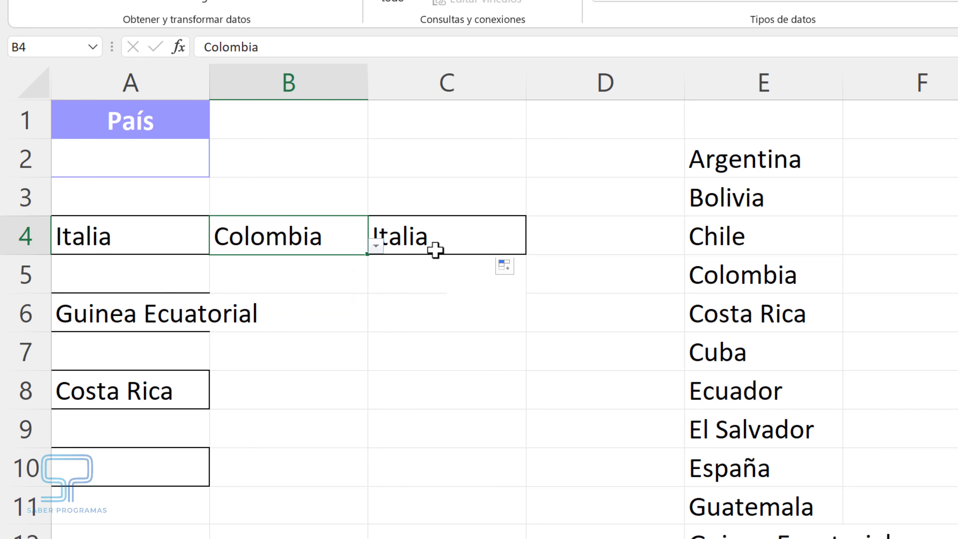
pyautogui.click(437, 249)
pyautogui.click(536, 247)
pyautogui.click(430, 353)
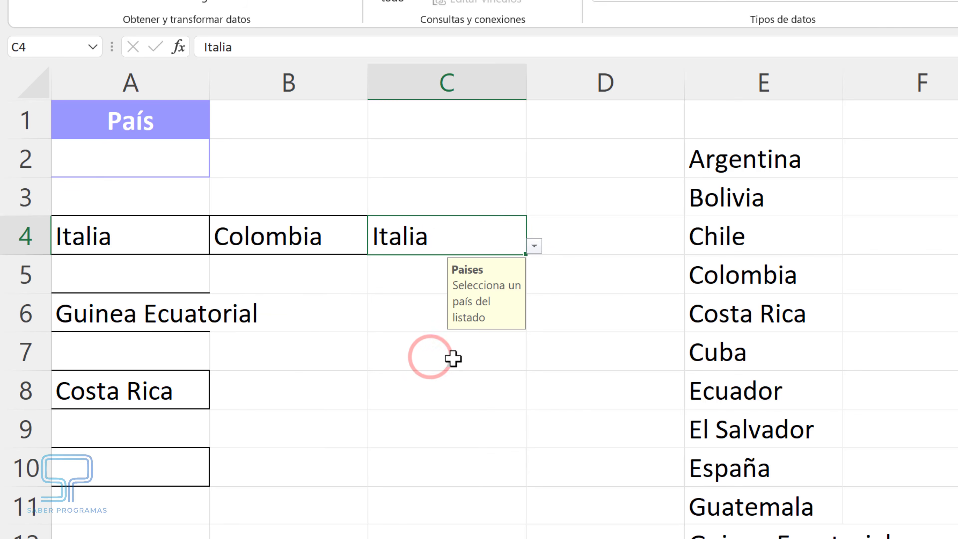
pyautogui.click(385, 438)
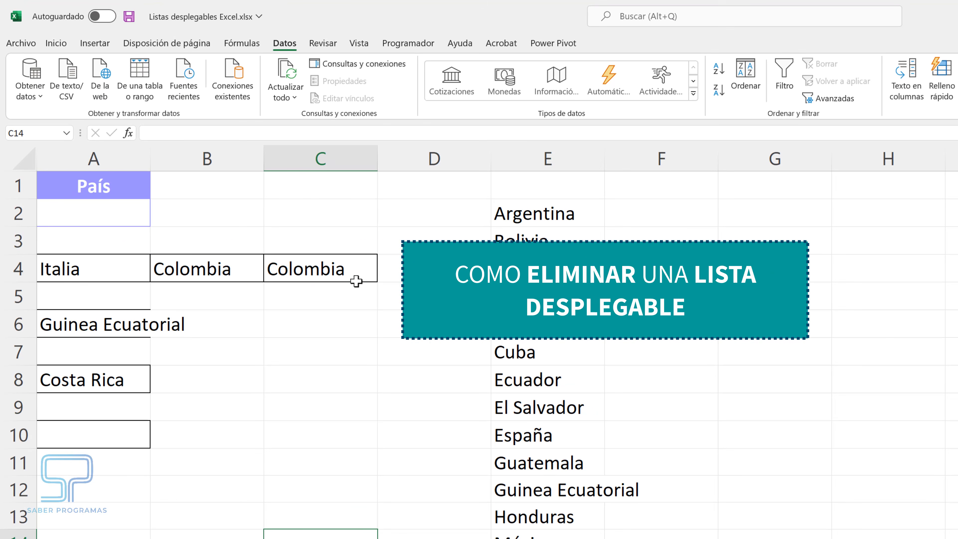
# Step: Remove the drop-down list from cell C4 by clearing all its data validation settings
pyautogui.click(351, 275)
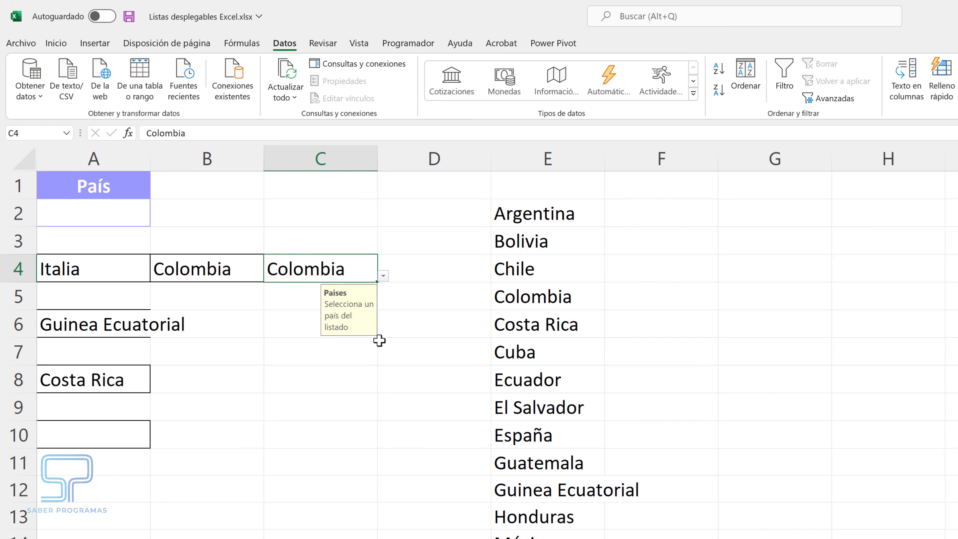
pyautogui.click(677, 75)
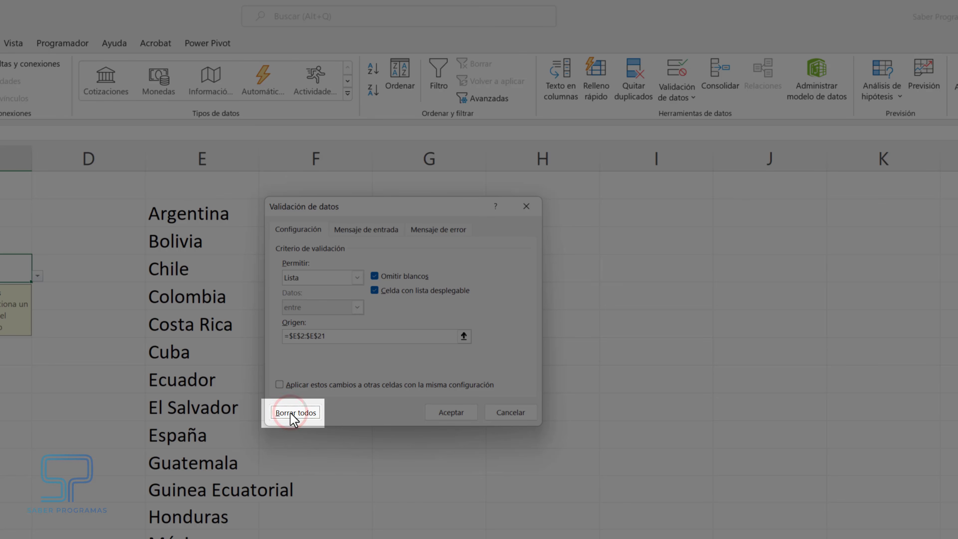
pyautogui.click(290, 413)
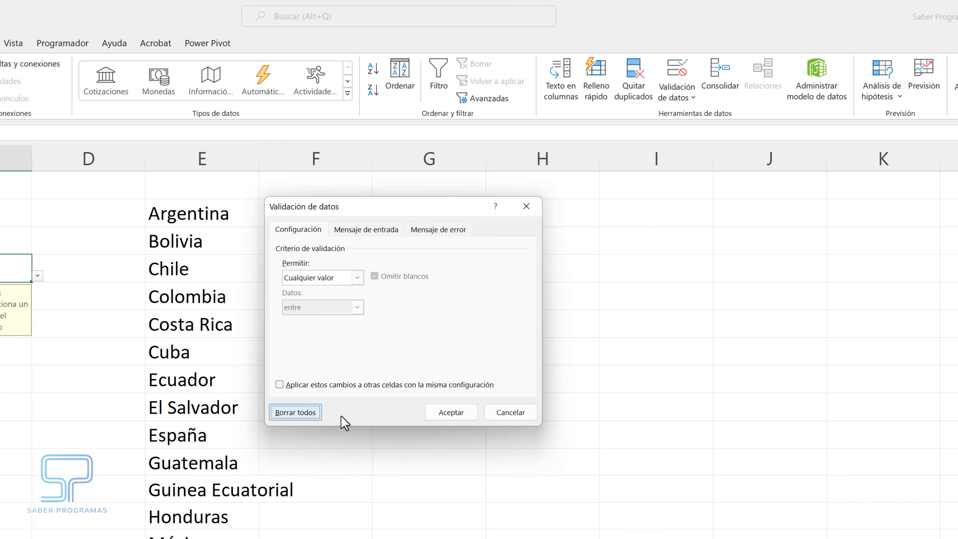
pyautogui.click(440, 414)
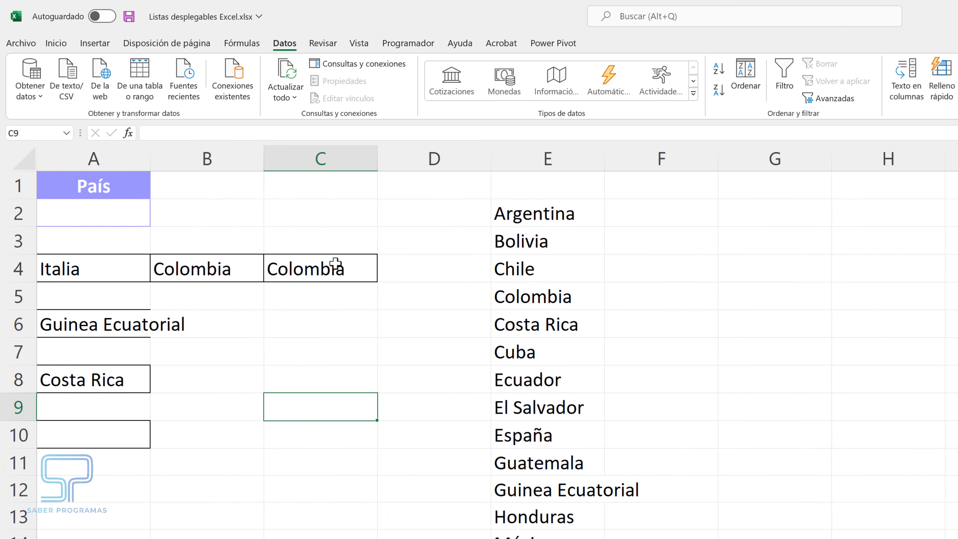
# Step: Delete the remaining content of cell C4 and reselect the cell to check that its drop-down list is gone
pyautogui.click(334, 264)
pyautogui.press('Delete')
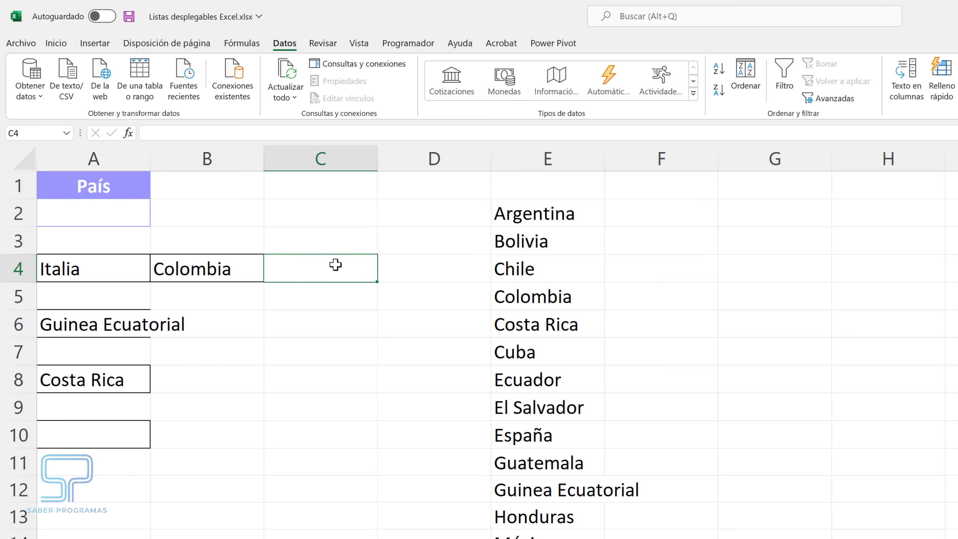
pyautogui.click(345, 336)
pyautogui.click(342, 278)
pyautogui.click(349, 384)
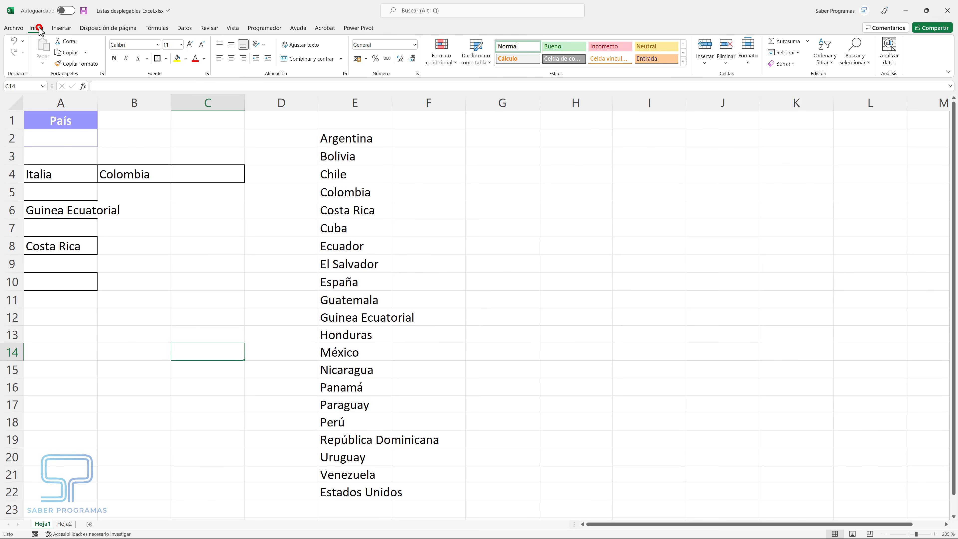
# Step: Select every cell on the sheet that has data validation using Go To Special (Ir a Especial), with the Todos option
pyautogui.click(859, 64)
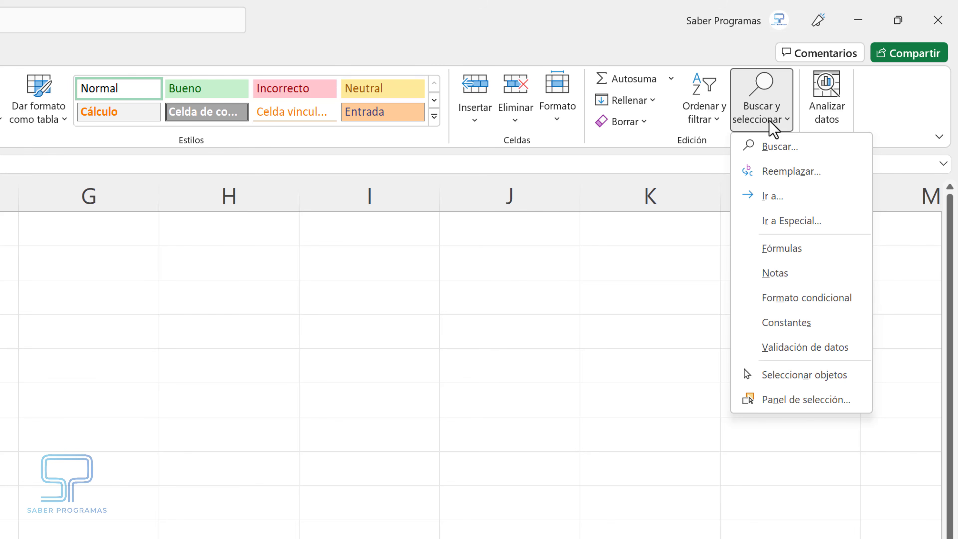
pyautogui.click(779, 222)
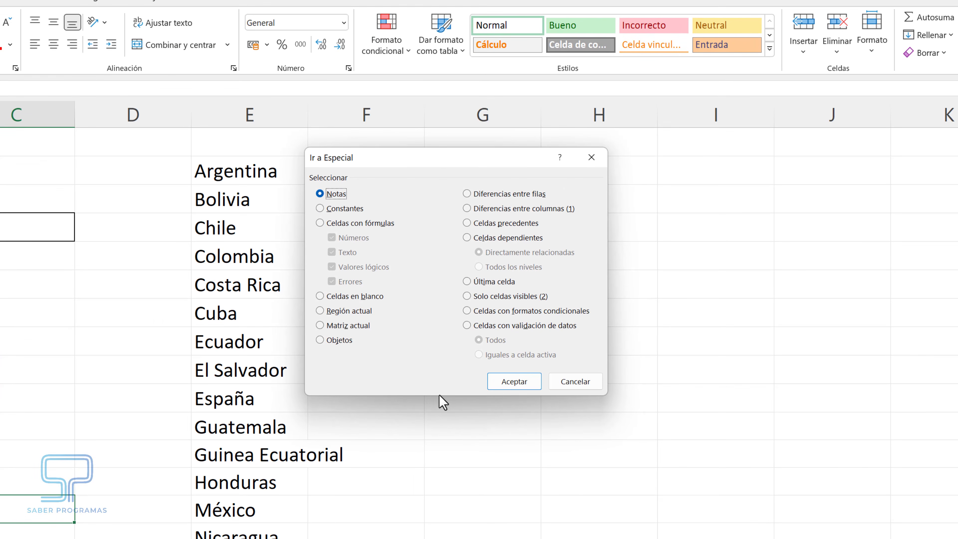
pyautogui.click(467, 325)
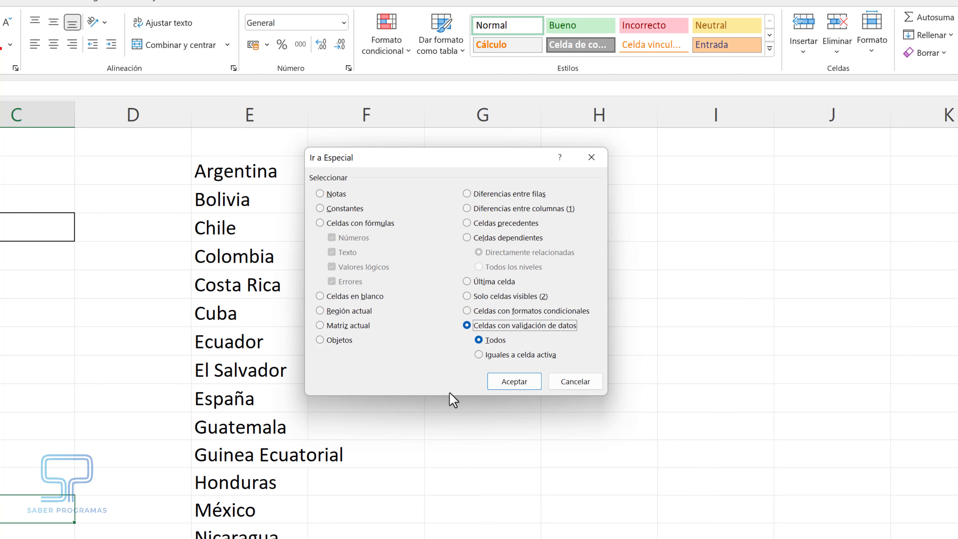
pyautogui.click(510, 382)
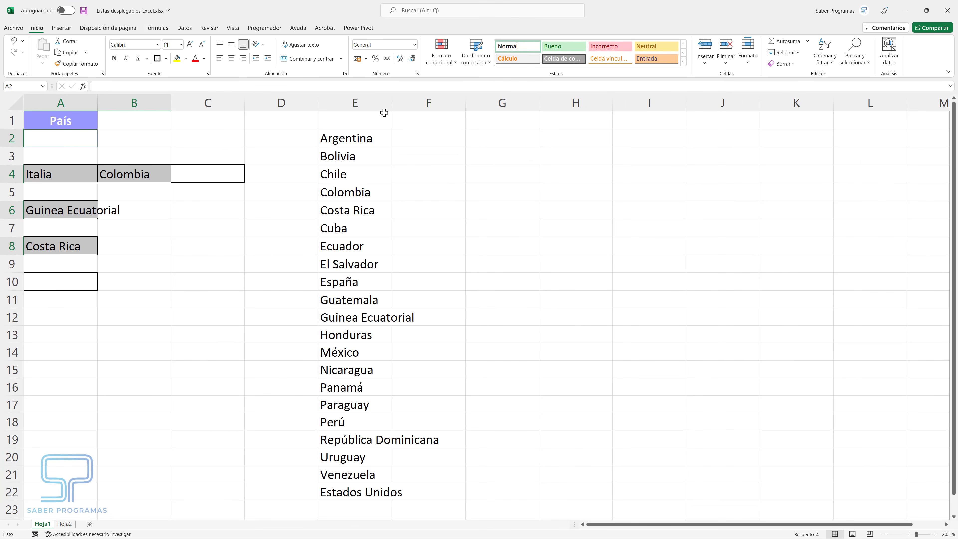
# Step: Remove all drop-down lists from the selected cells by accepting the reset of their mixed validation and clearing all data validation settings
pyautogui.click(185, 27)
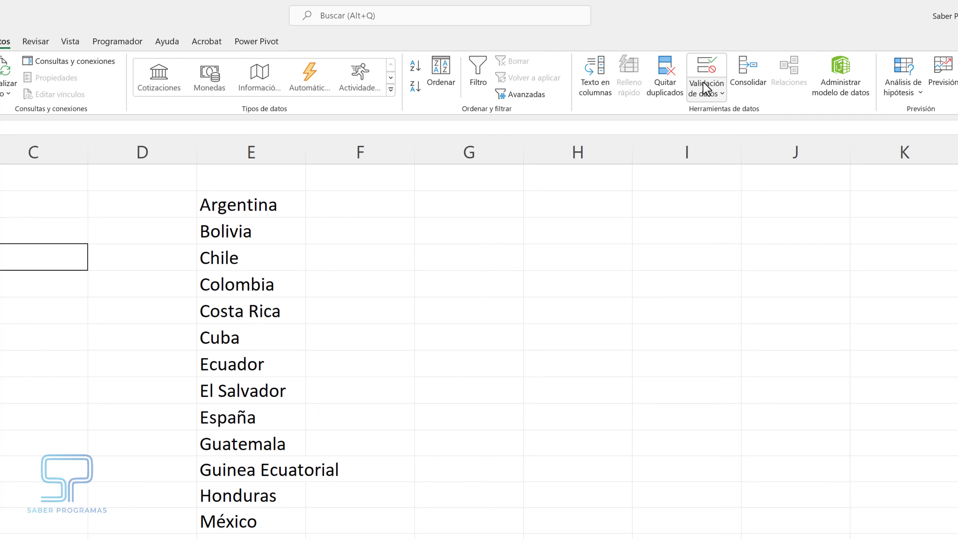
pyautogui.click(706, 91)
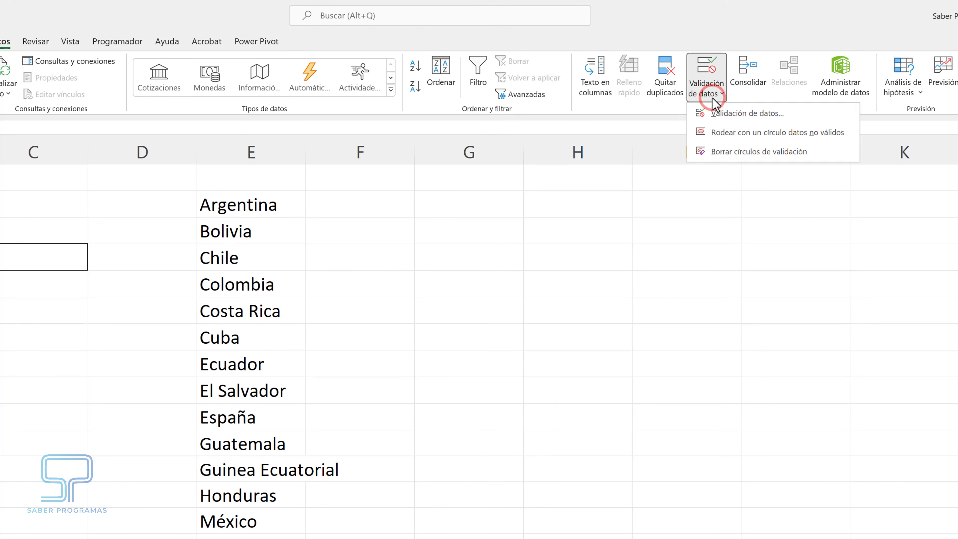
pyautogui.click(712, 112)
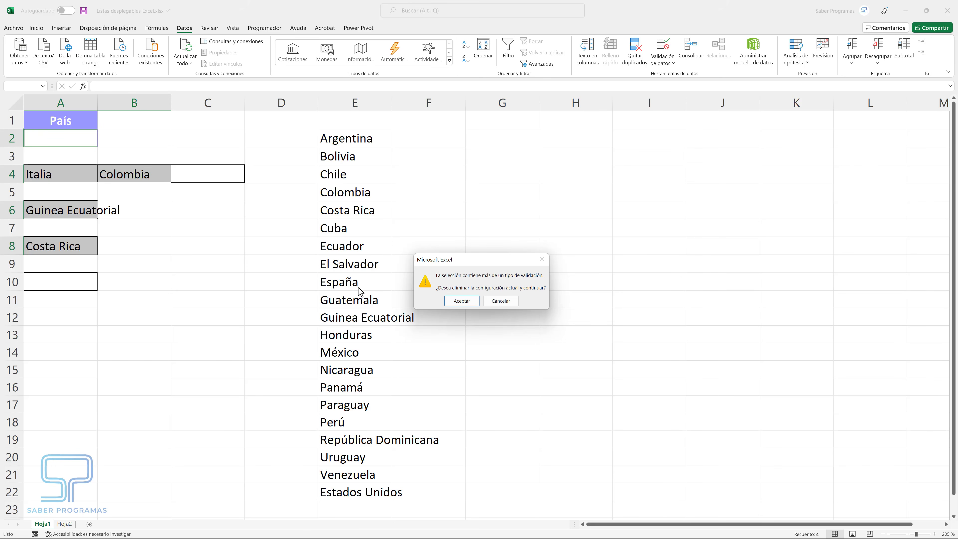
pyautogui.click(464, 301)
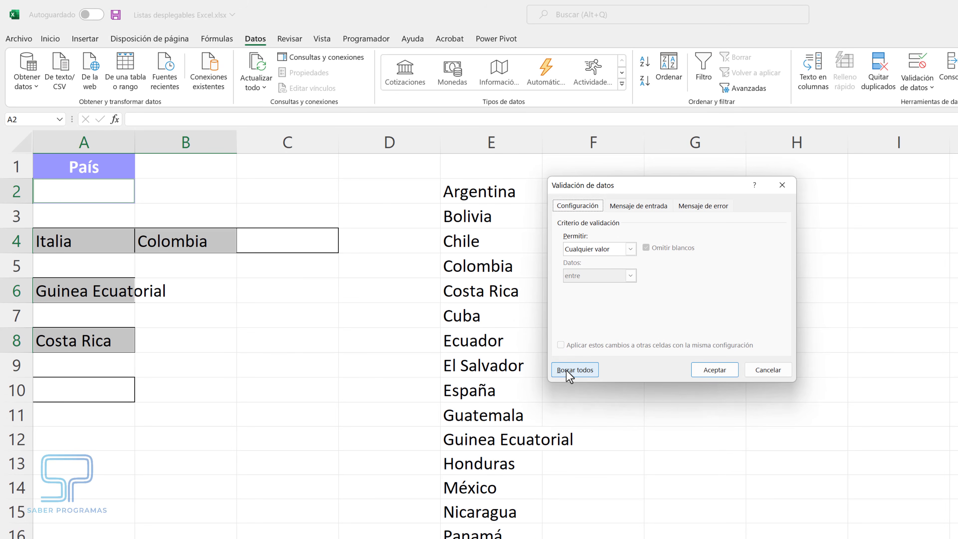
pyautogui.click(567, 370)
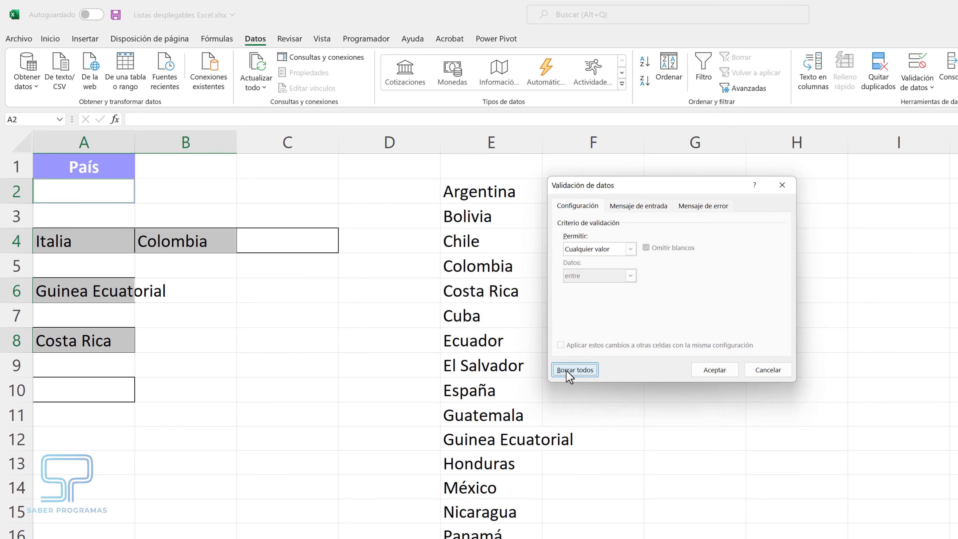
pyautogui.click(721, 369)
# Step: Deselect the range and check cells A4, A6 and A8 individually for any remaining drop-down lists
pyautogui.click(218, 455)
pyautogui.click(93, 244)
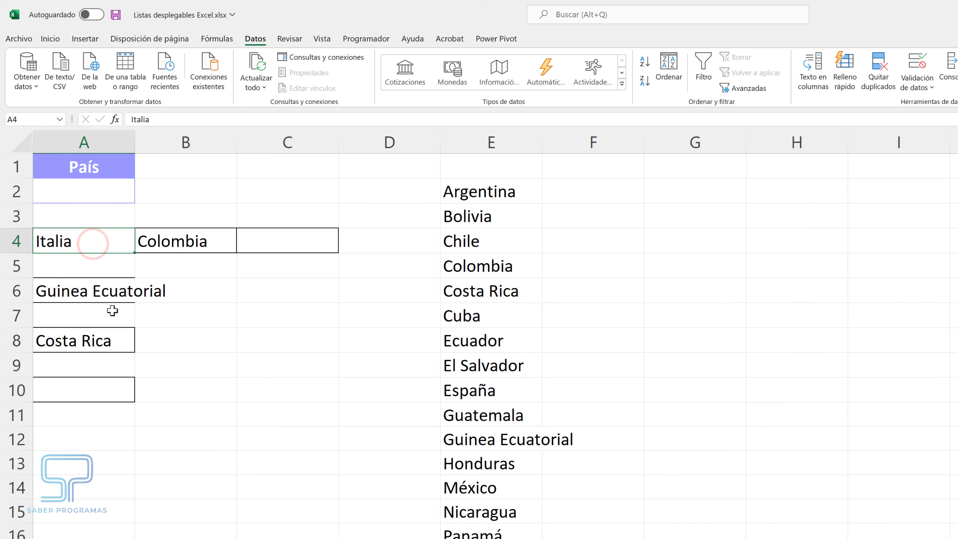
pyautogui.click(106, 292)
pyautogui.click(105, 337)
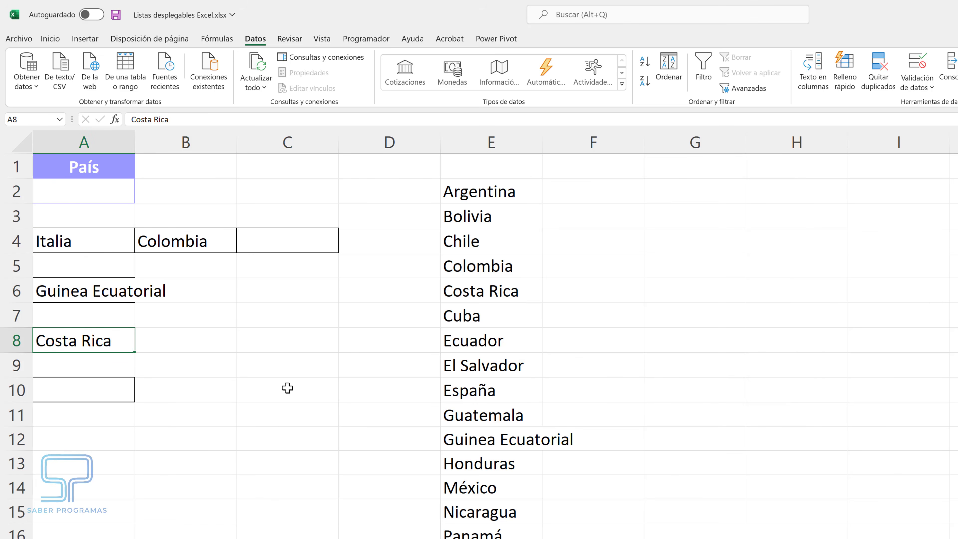